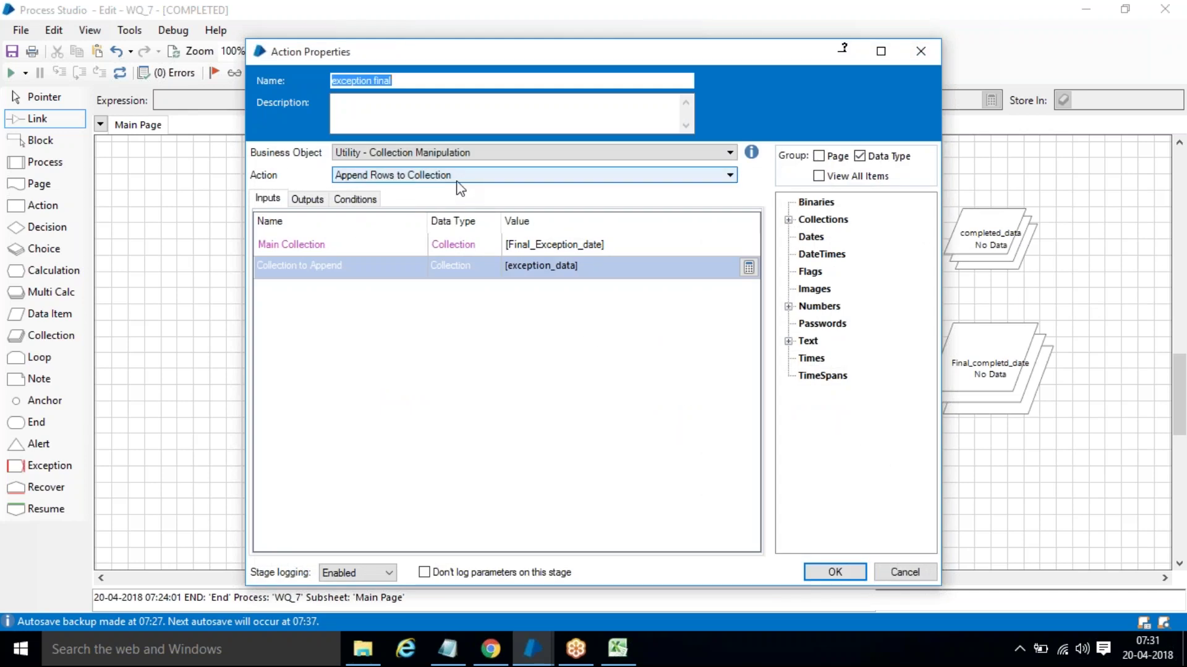
- Review the Collection to Append input of the exception final action and close its properties
click(589, 271)
drag(589, 270, 491, 265)
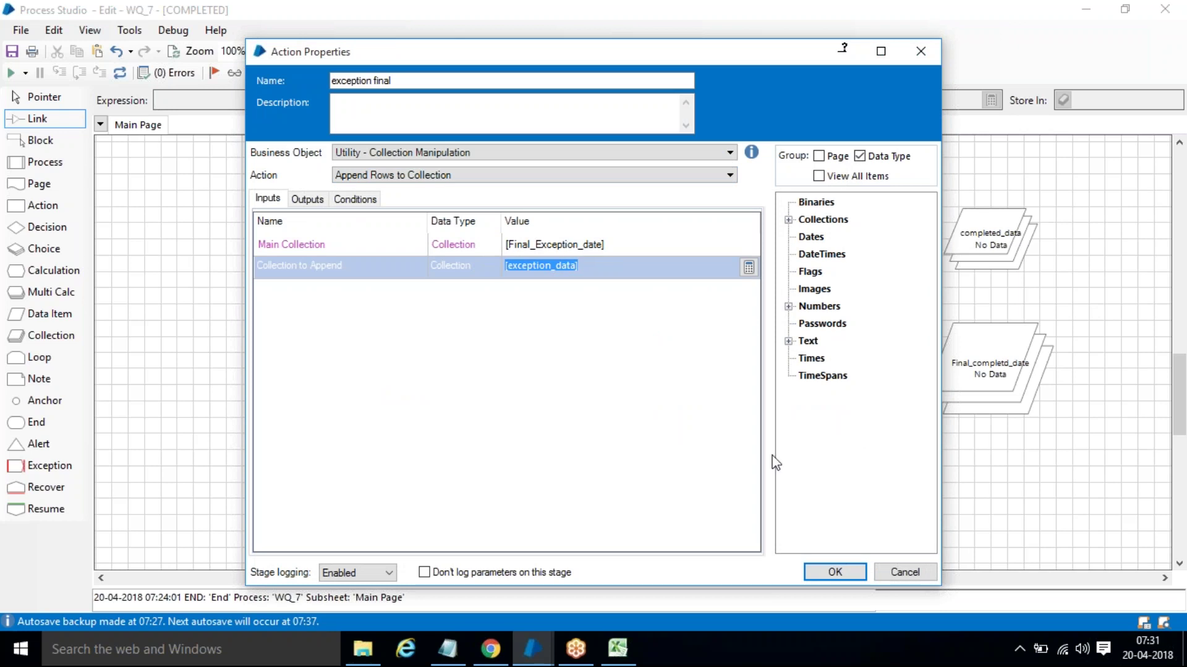
click(834, 571)
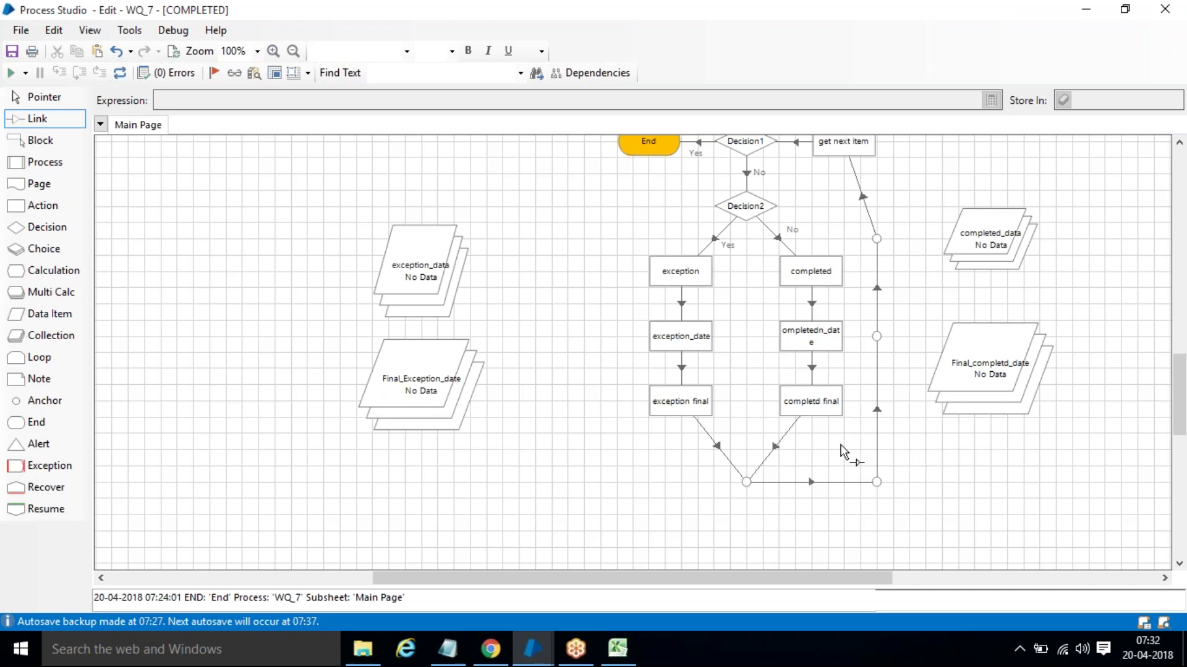
- Reset the WQ_7 process and run it from the start
scroll(841, 446, up, 1)
scroll(840, 446, up, 1)
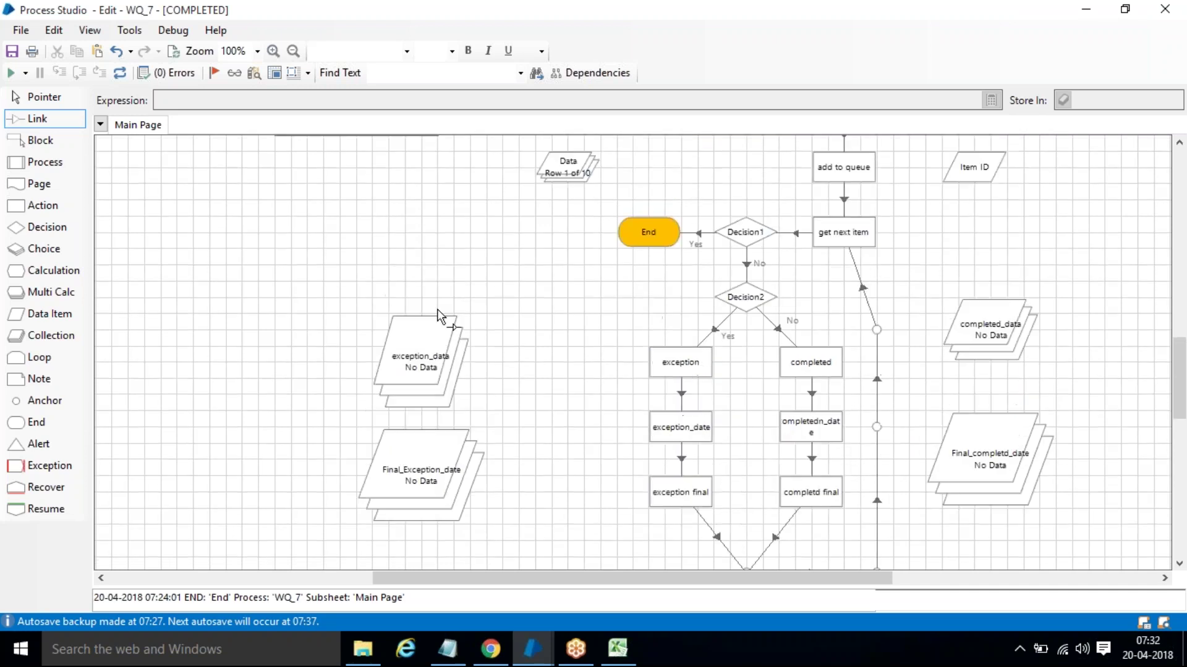
click(119, 74)
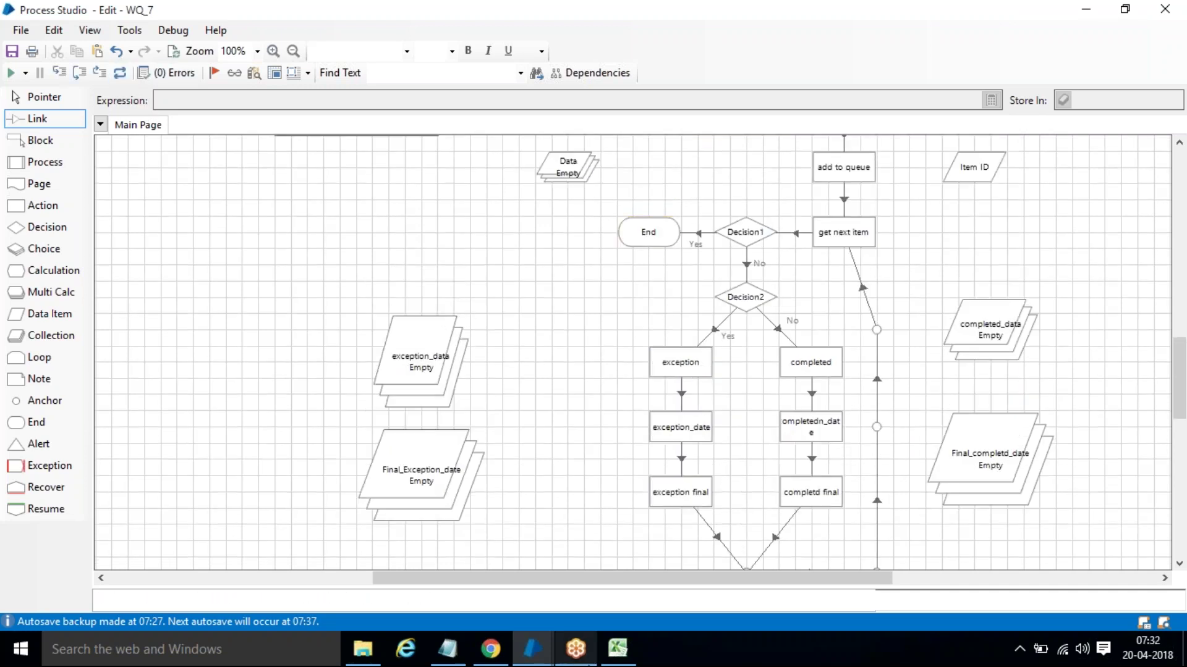
click(10, 73)
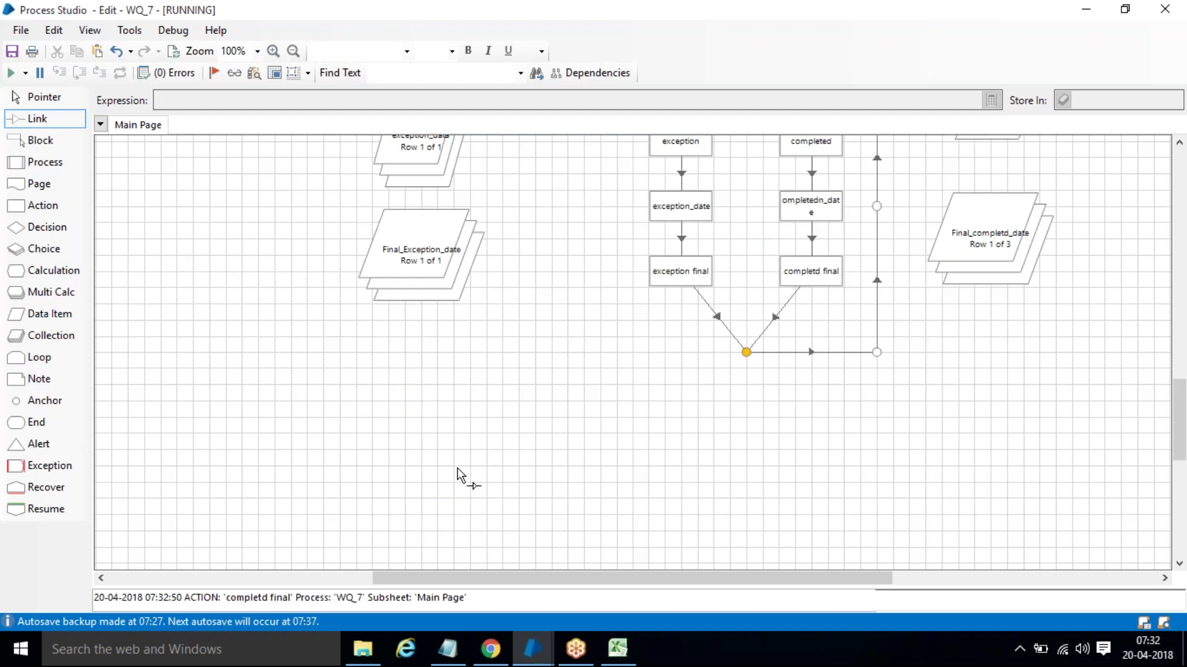
- Switch to the 7_AM notes in Notepad and add two line breaks at the text cursor
click(447, 648)
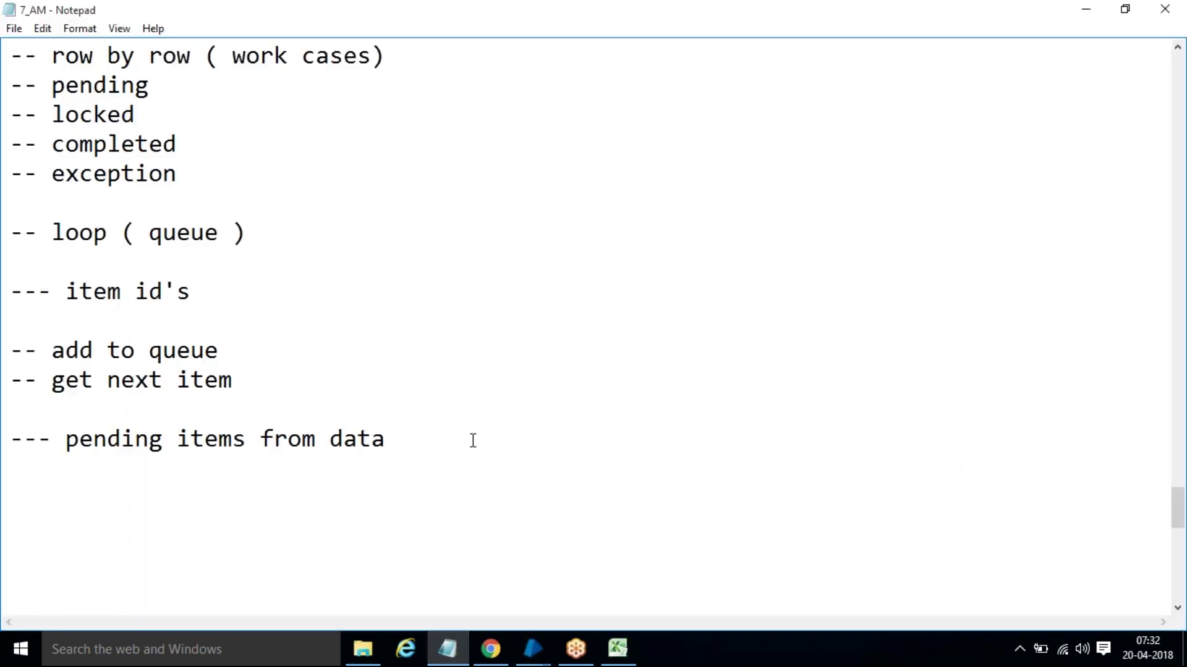
key(Return)
key(Return)
- Switch to the WQ_DATA workbook in Excel and review the employee data in A1:D11
click(617, 648)
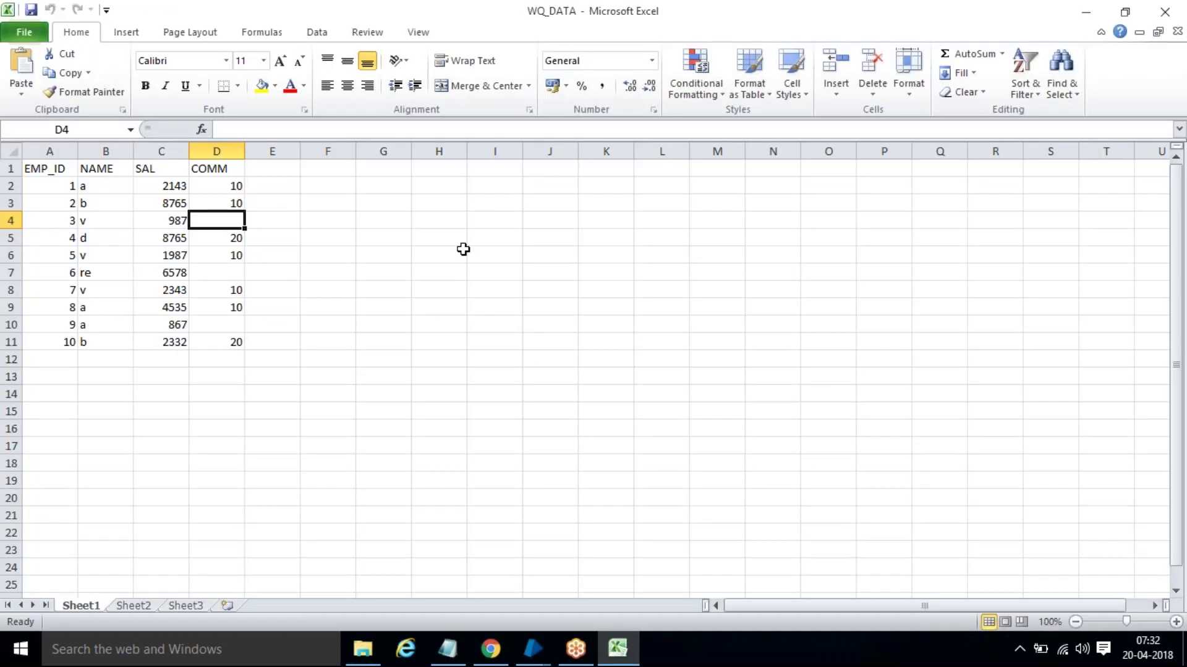
click(464, 249)
drag(48, 173, 230, 343)
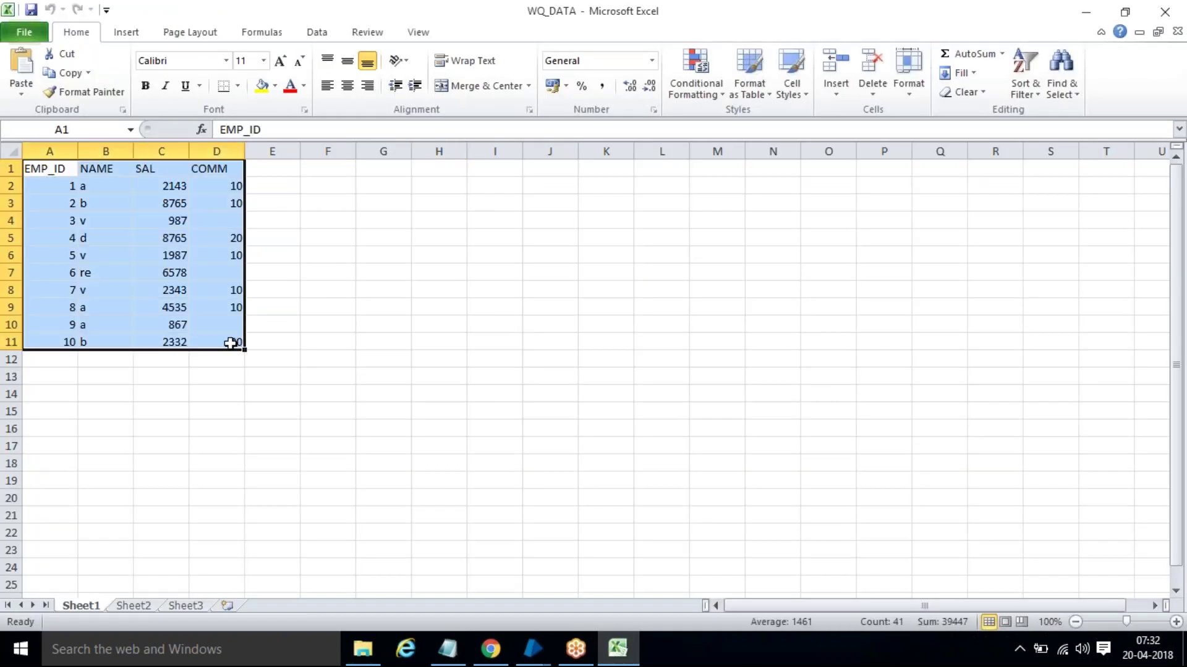
click(488, 357)
- Enter the label "main bot" in cell H7
click(433, 273)
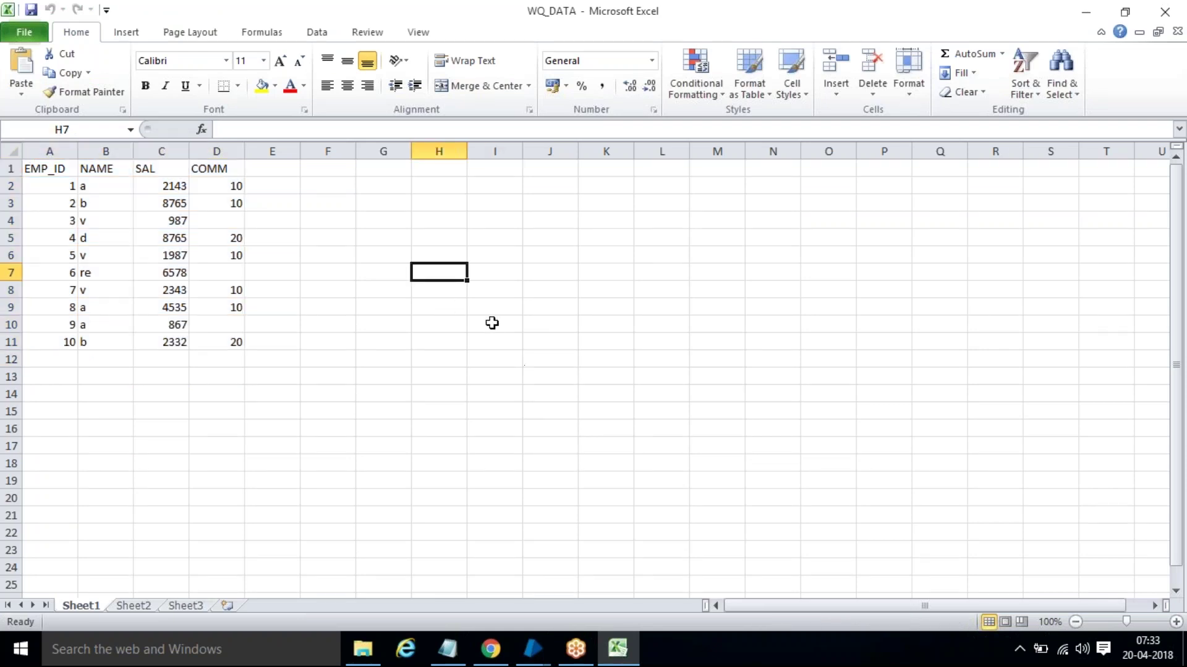
text(bot)
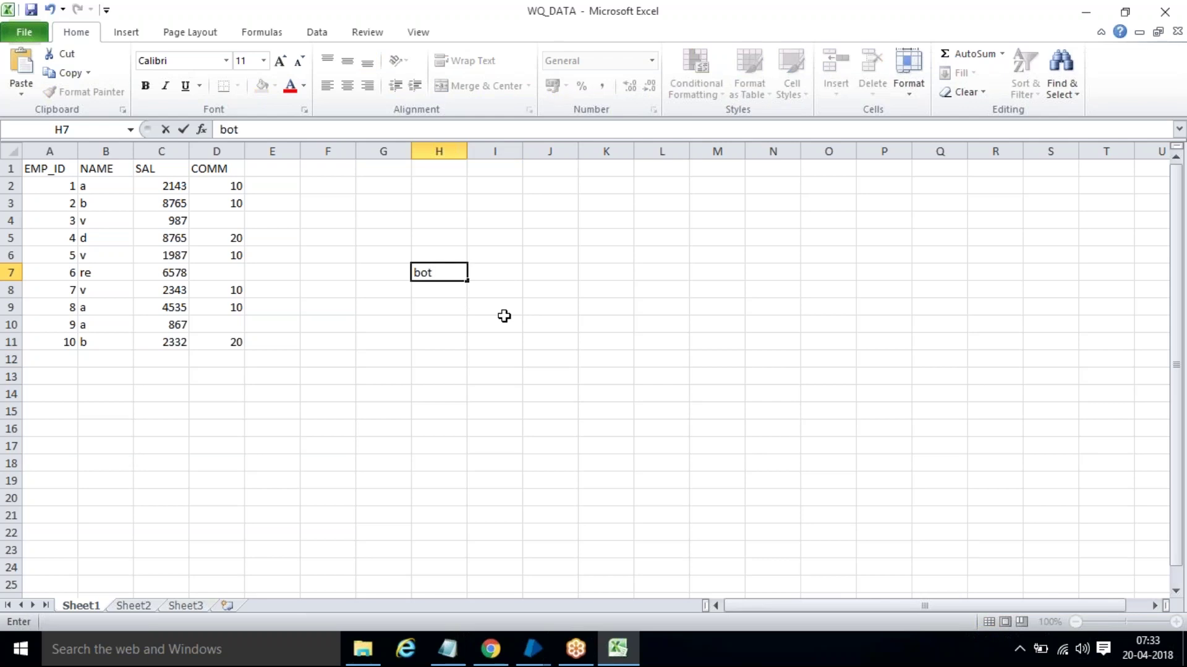
click(524, 276)
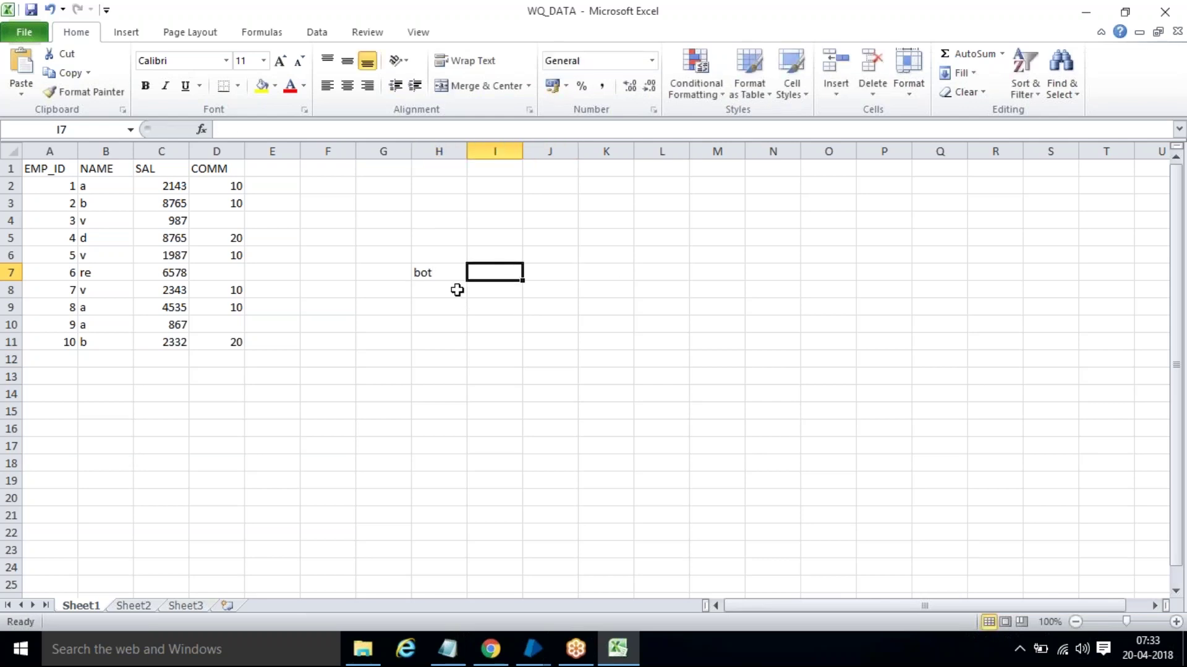
click(448, 272)
double_click(449, 273)
double_click(424, 273)
text(main b)
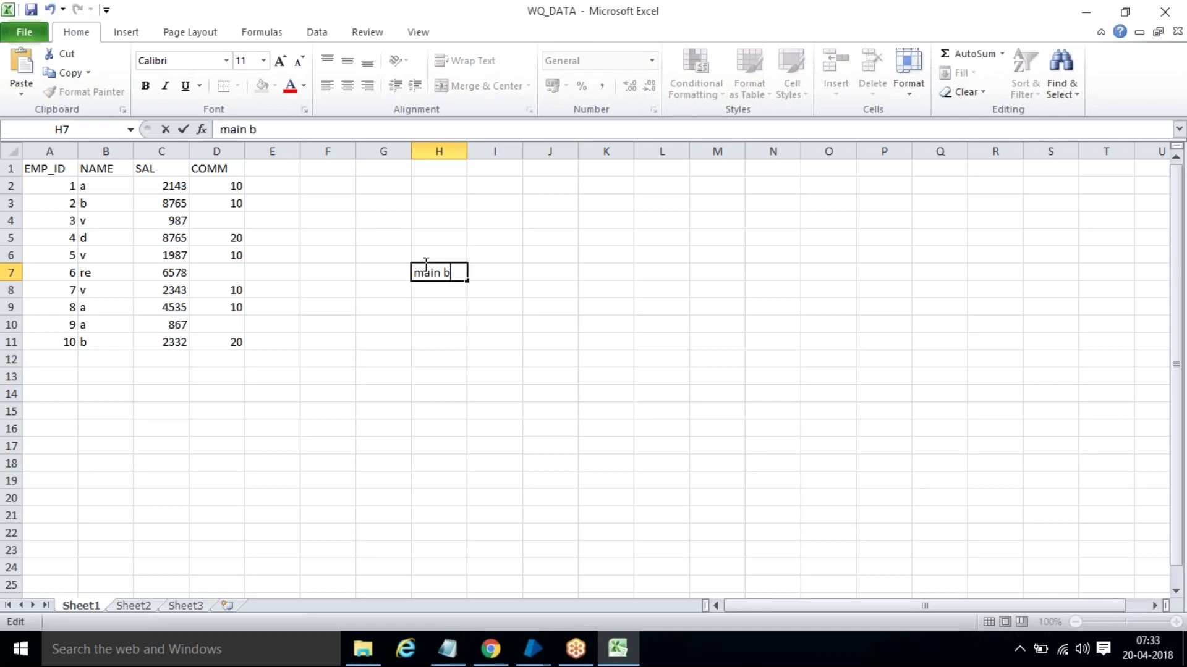
text(ot)
- Enter the labels bot1, bot2 and bot3 in cells I7, J7 and K7
click(510, 281)
text(bot1)
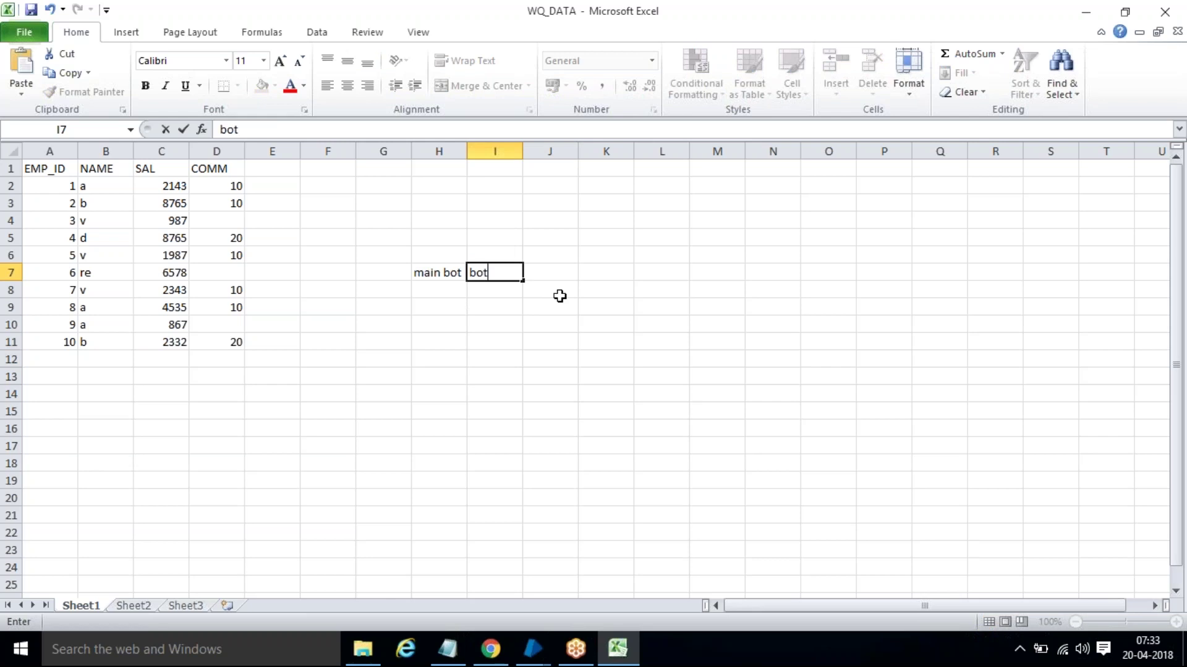
click(548, 268)
text(bot2)
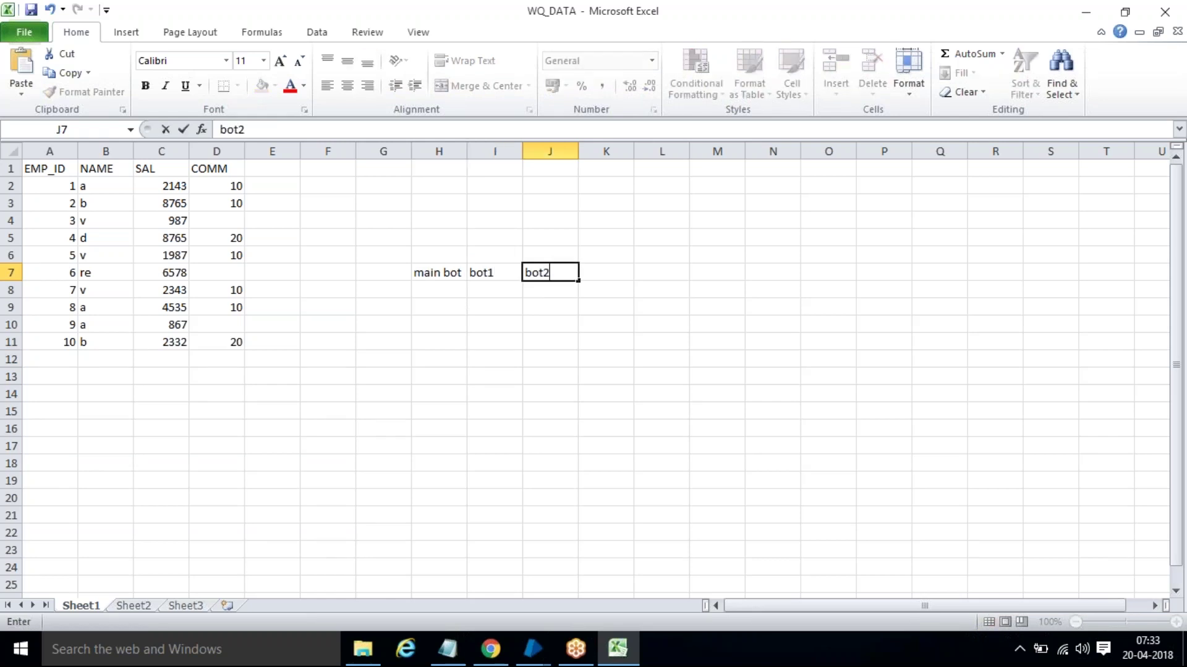
click(604, 275)
text(bot)
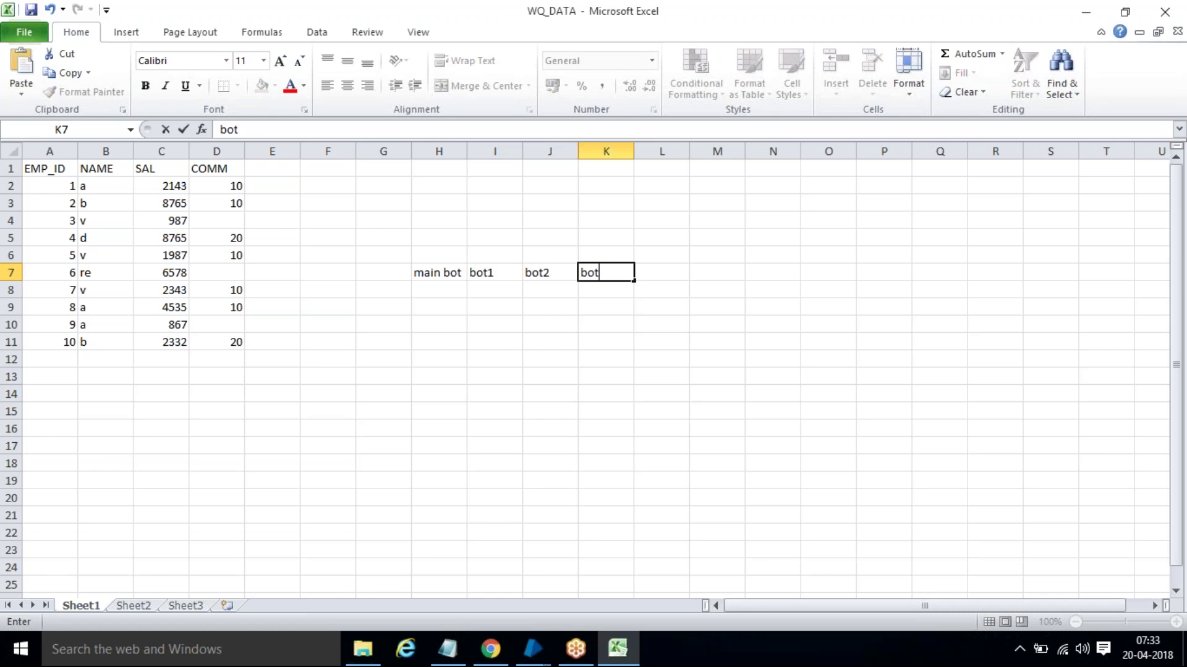
text(3)
click(604, 339)
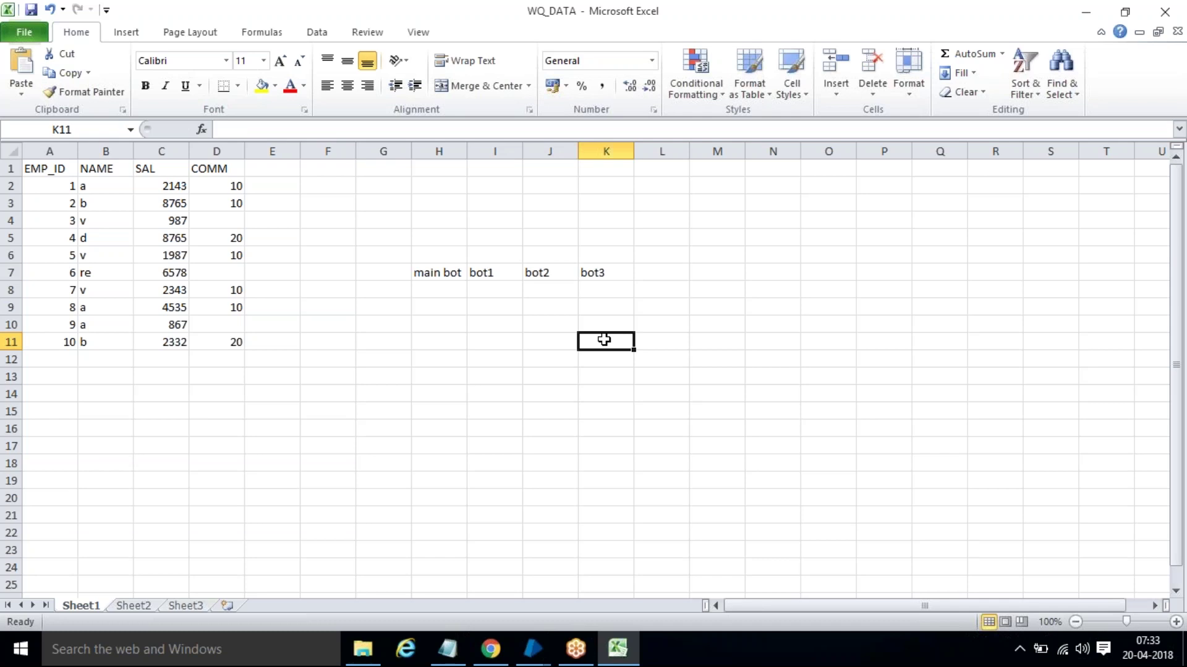
click(497, 306)
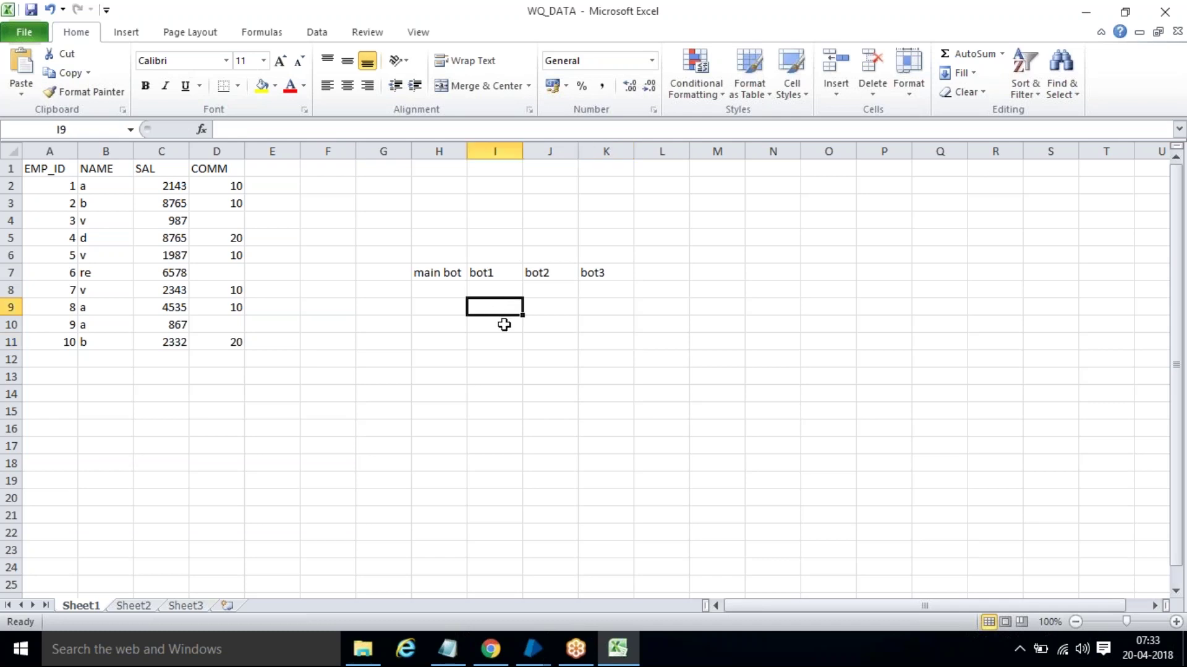
drag(456, 302, 456, 324)
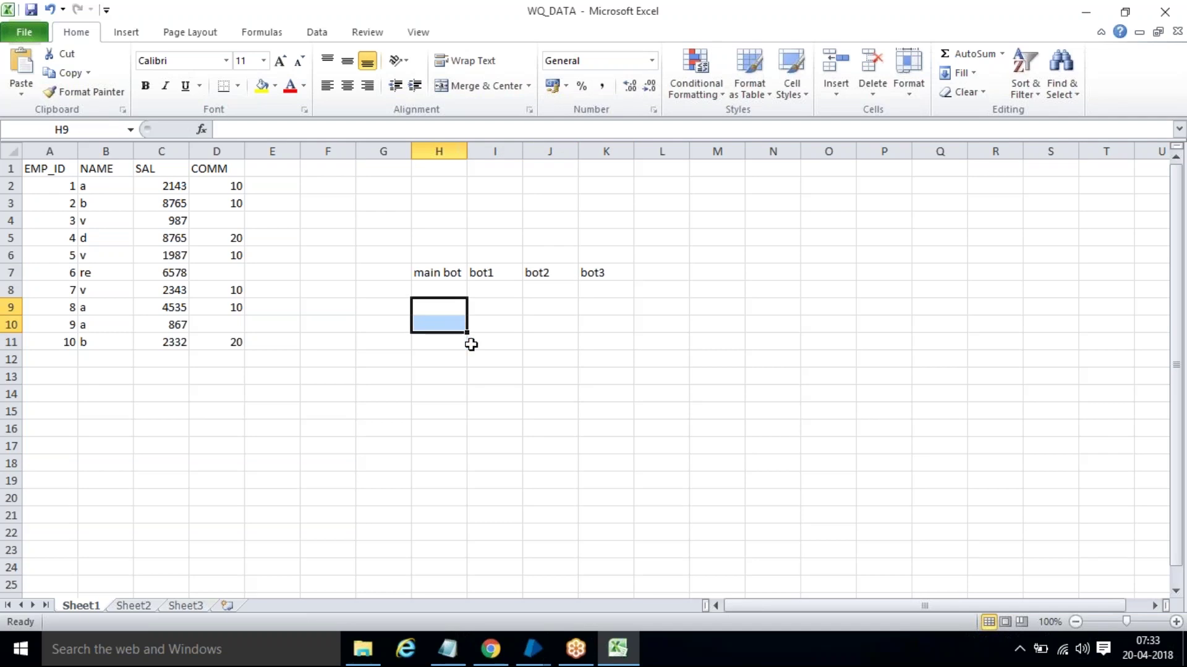
click(453, 362)
click(448, 307)
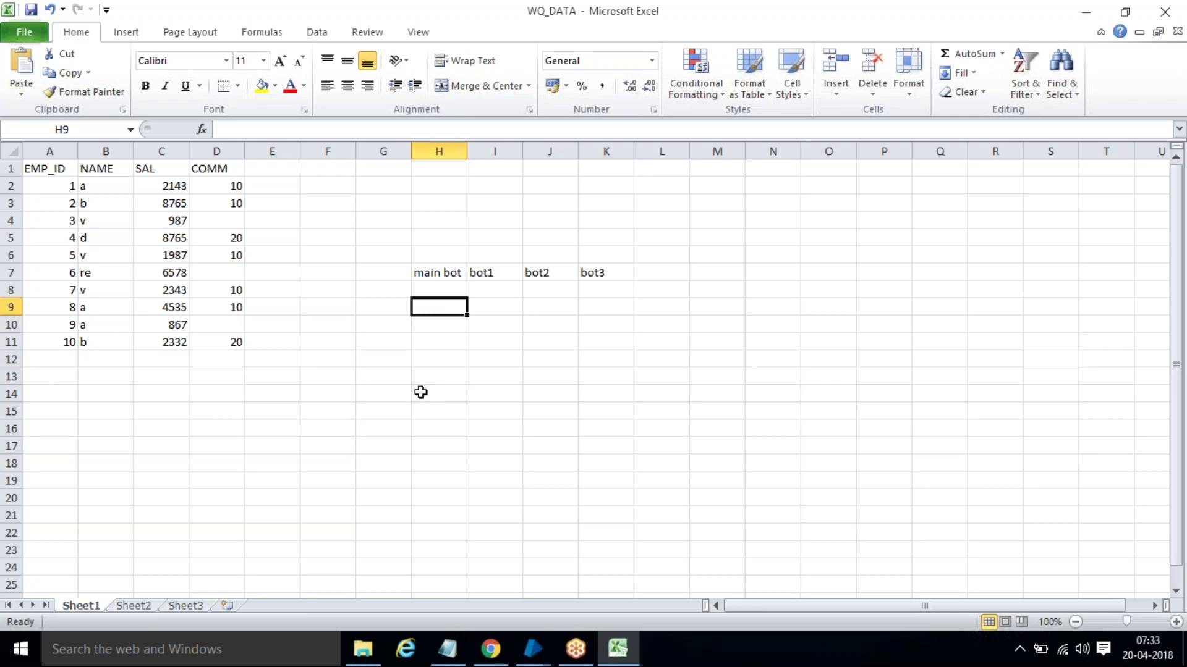
click(443, 341)
- Enter 1 in cell I9 under bot1
click(492, 309)
text(1)
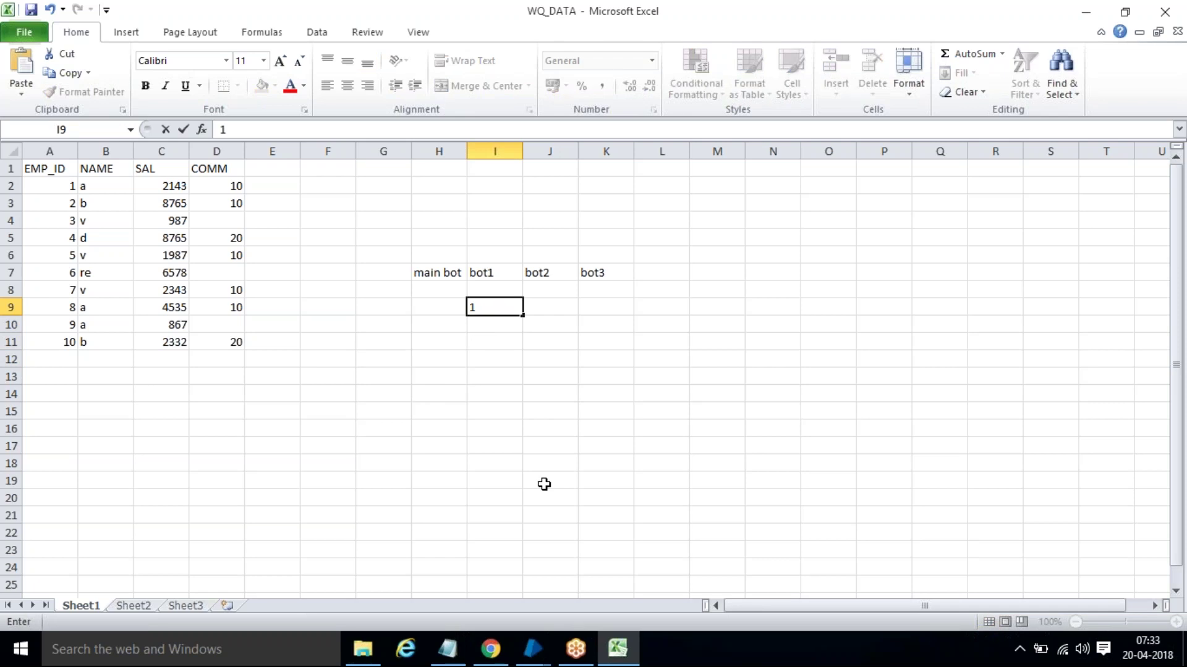
drag(494, 272, 621, 280)
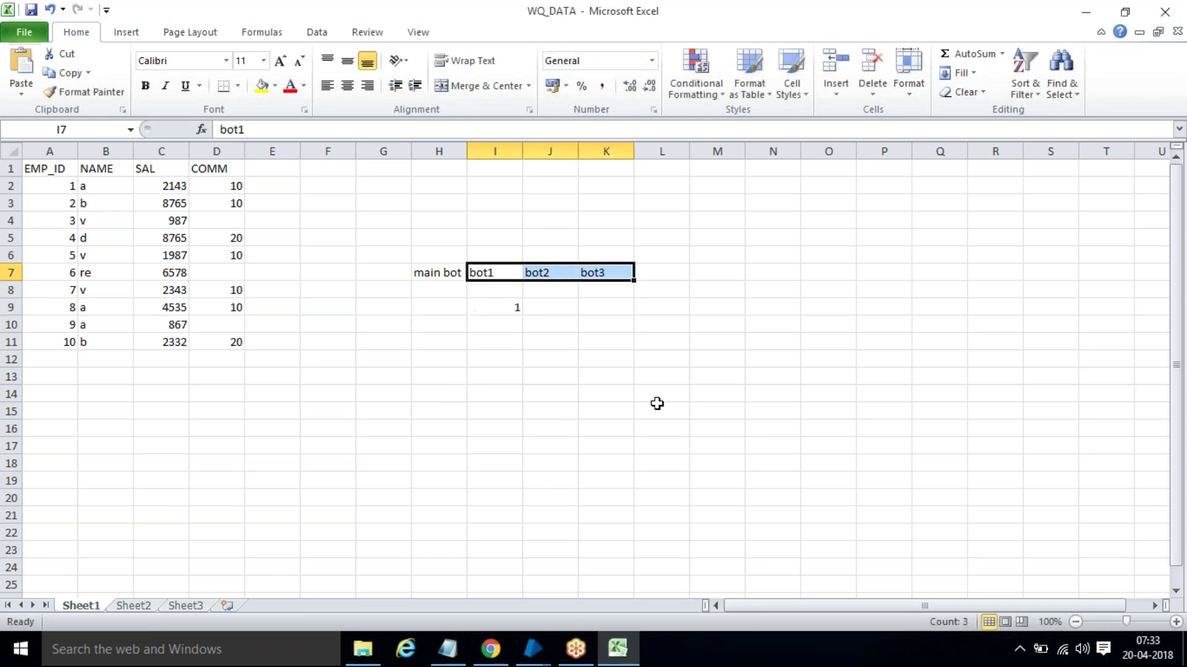
click(512, 305)
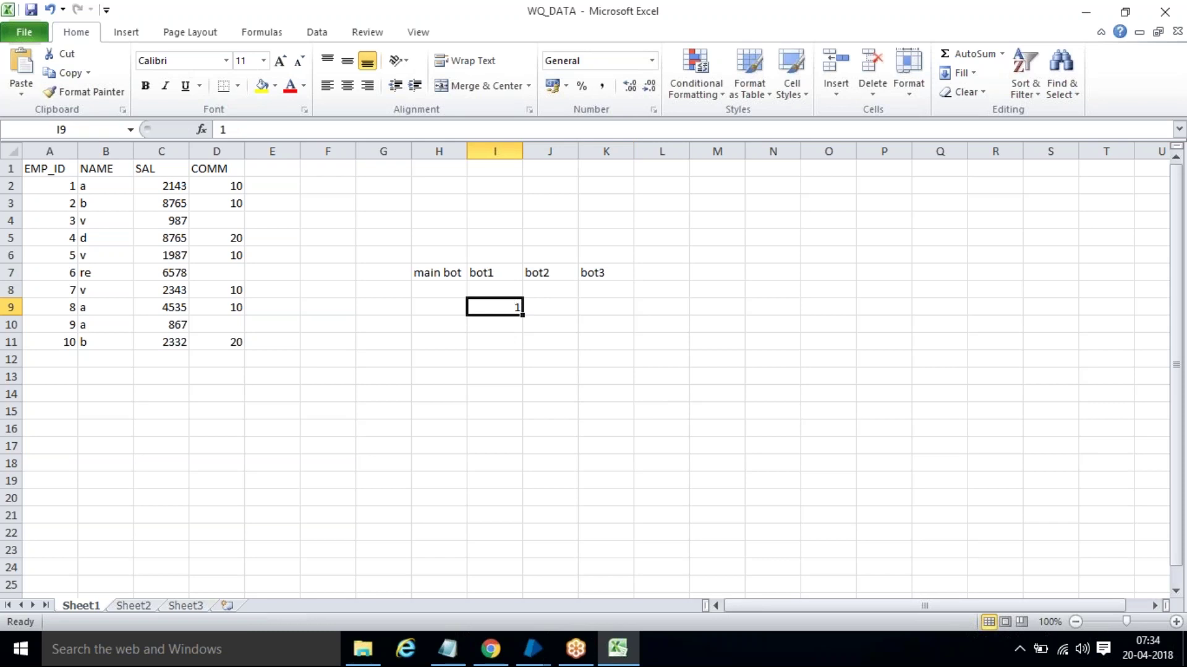
click(557, 304)
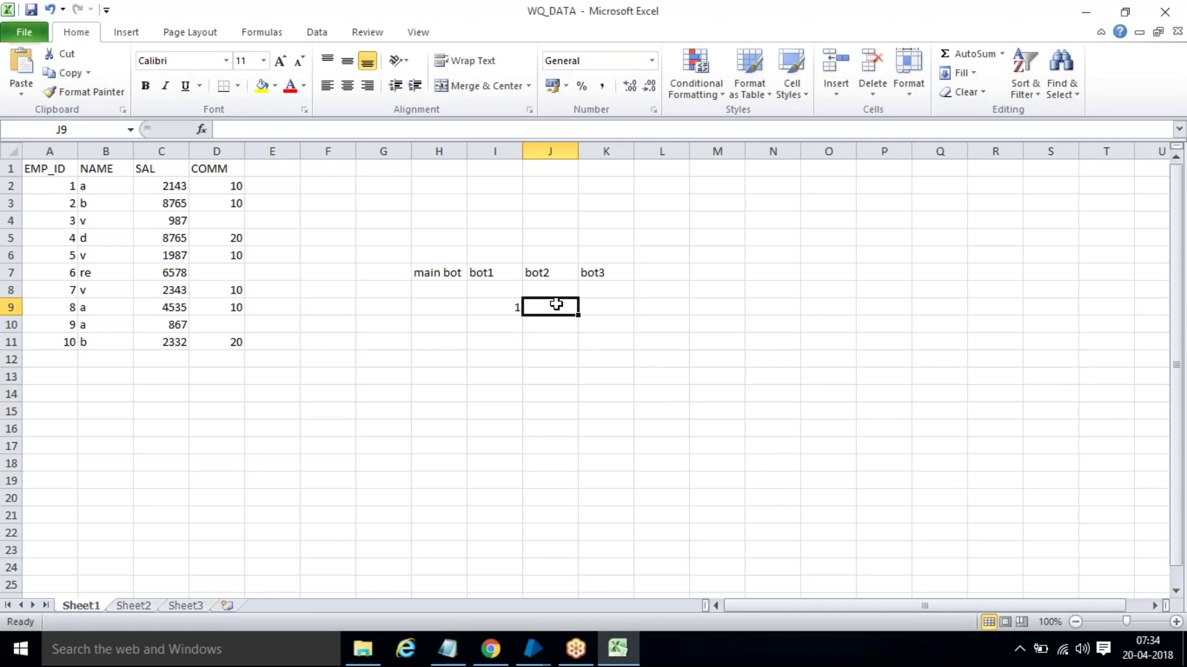
- Enter the heading wQ_7 in H5 and merge and center it across H5:K5
drag(435, 237, 584, 240)
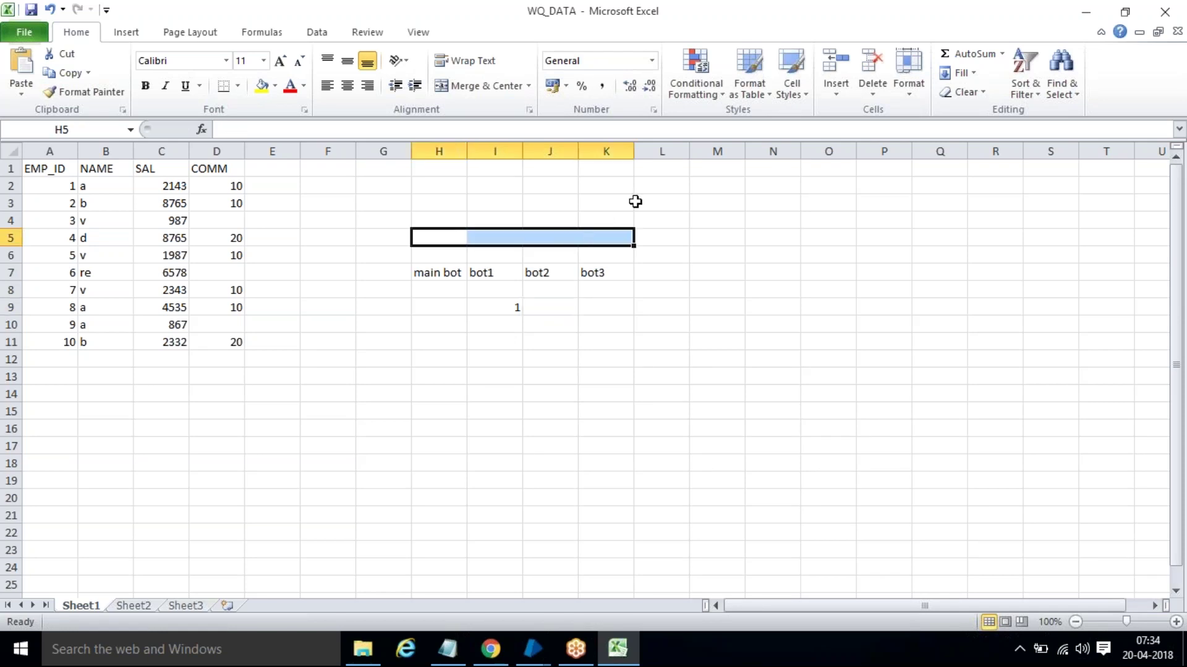
text(wQ_7)
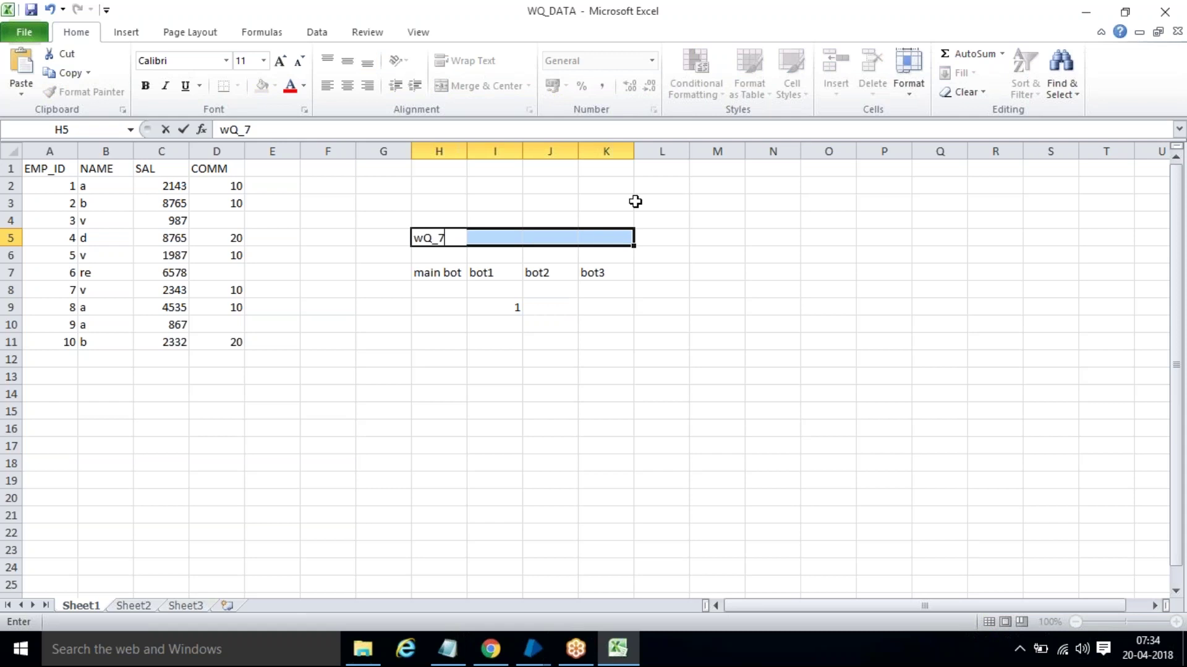
click(657, 274)
drag(458, 237, 591, 241)
click(485, 87)
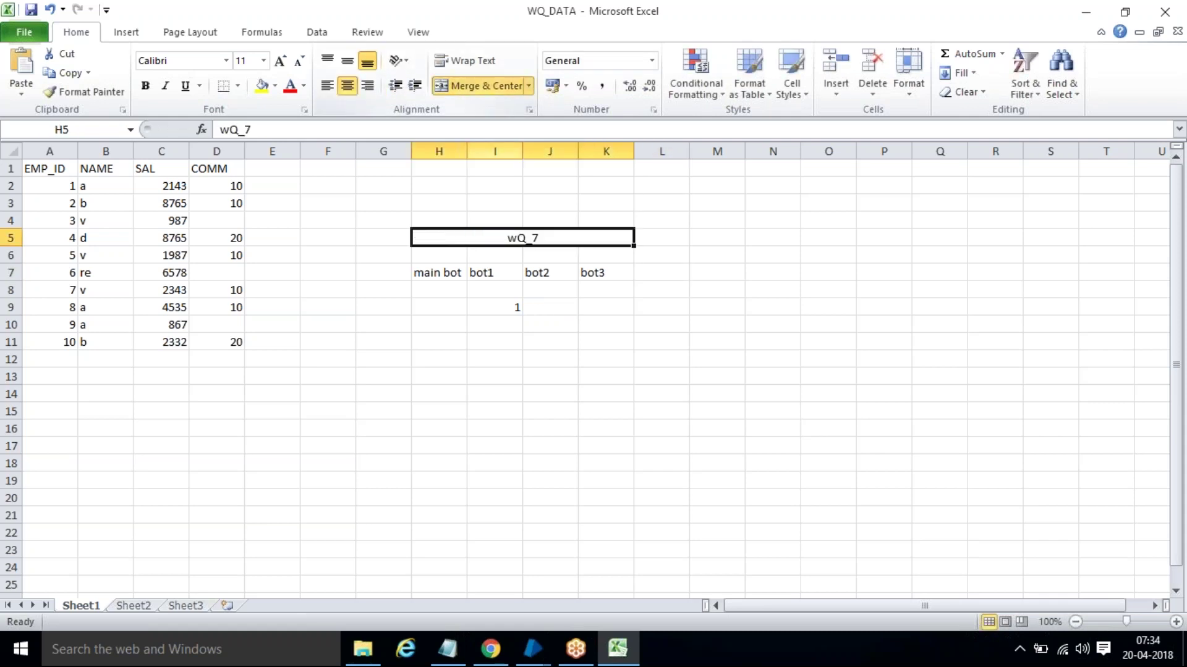
click(750, 392)
- Fill the merged wQ_7 heading cell with yellow
drag(439, 236, 562, 241)
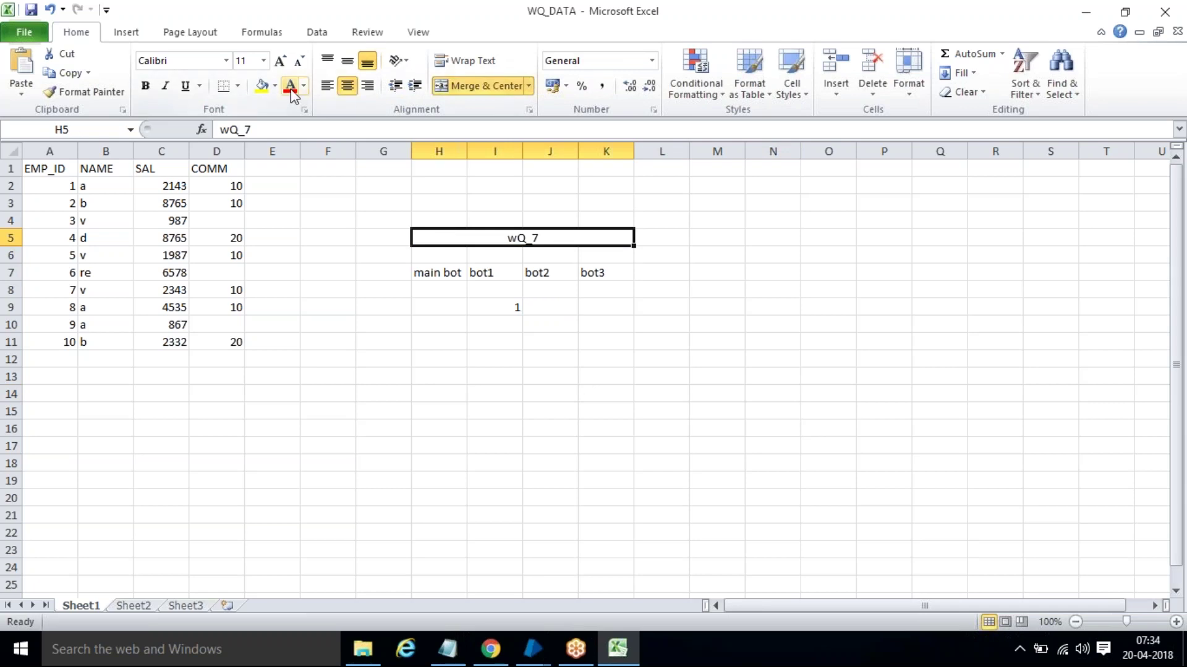
click(261, 85)
click(749, 361)
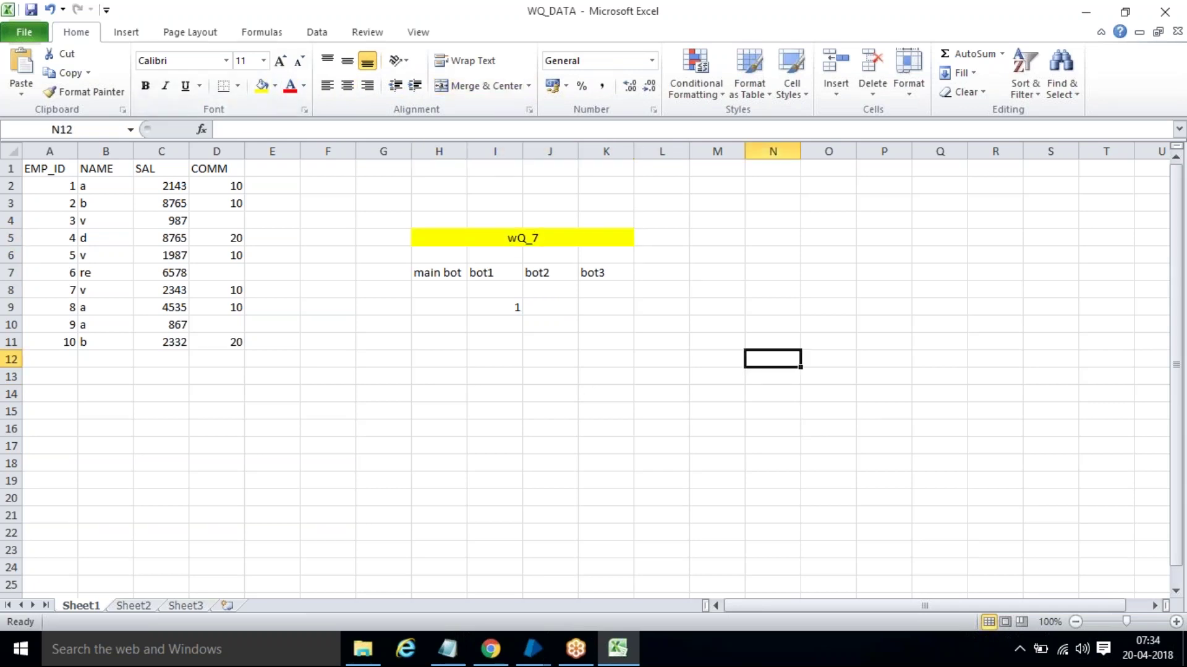
- Enter 2 in J9 under bot2 and 3 in K9 under bot3
click(501, 310)
click(549, 307)
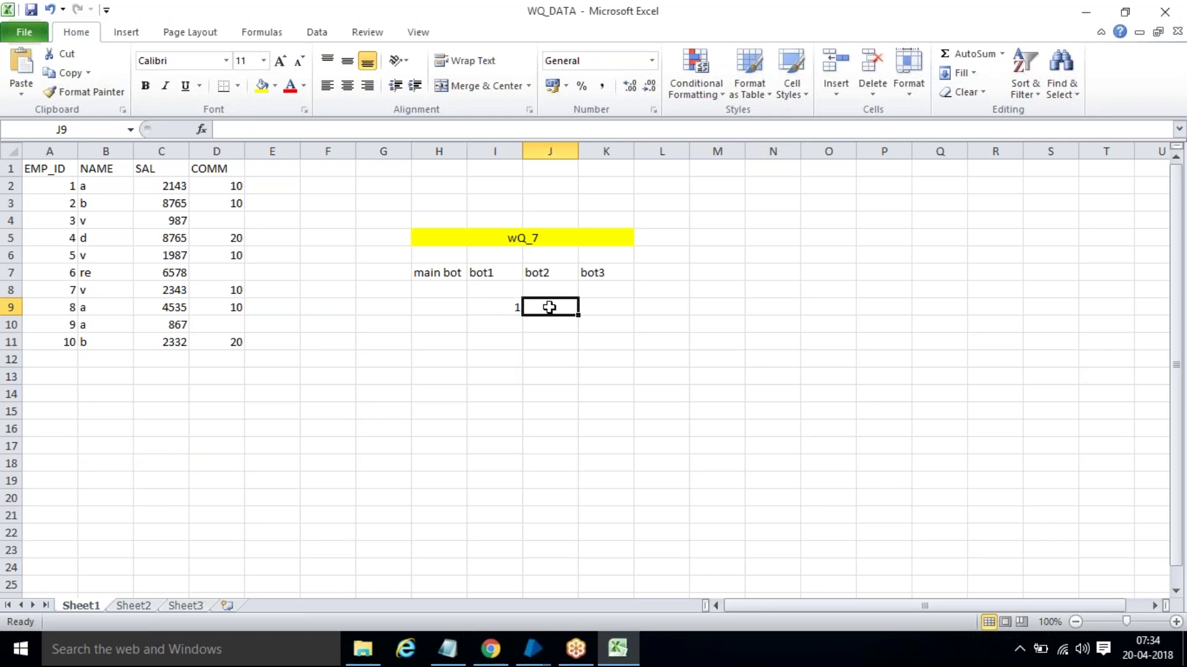
text(2)
click(597, 306)
text(3)
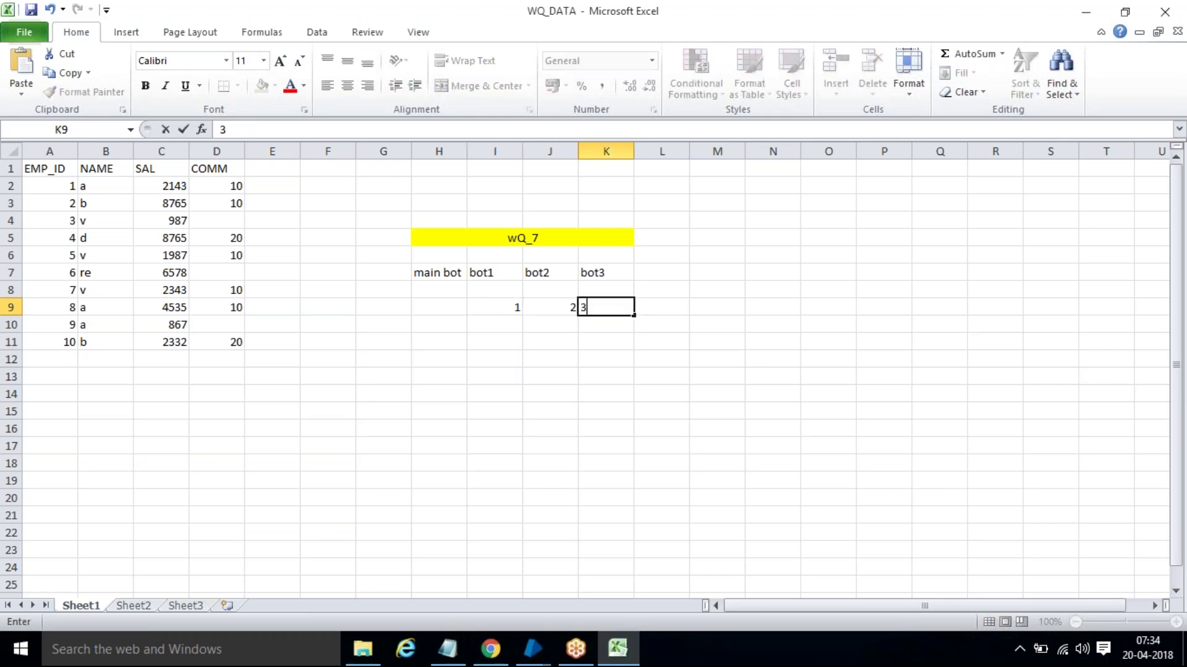
click(614, 341)
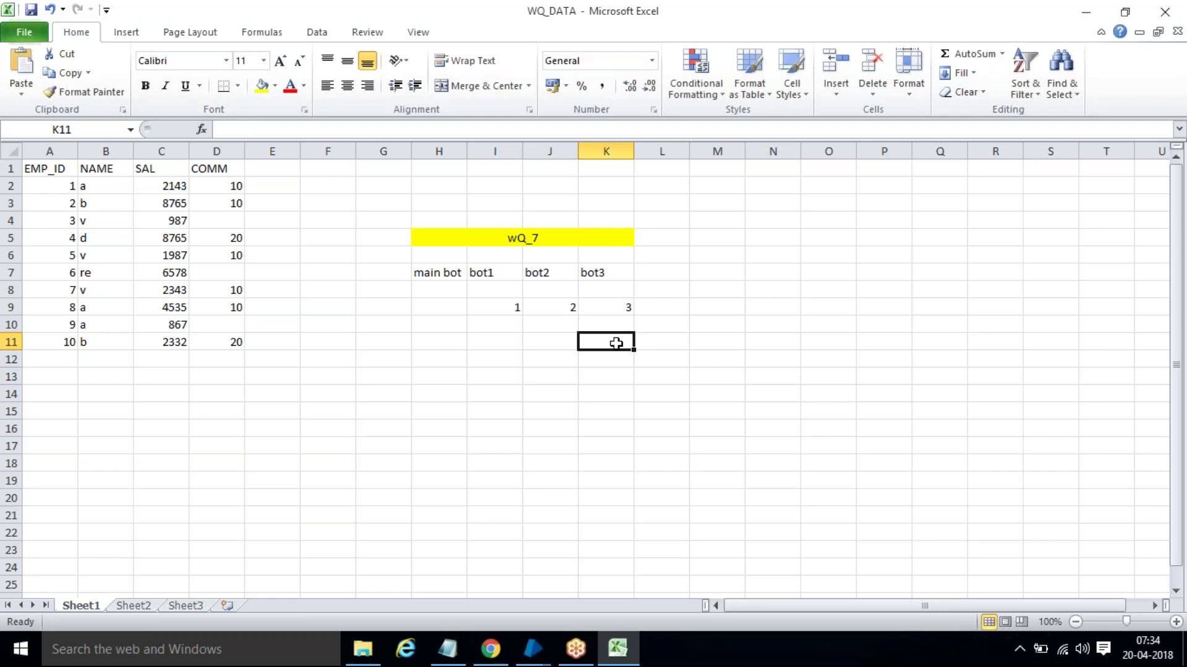
- Enter 4 in cell I10 as the next item for bot1
click(506, 310)
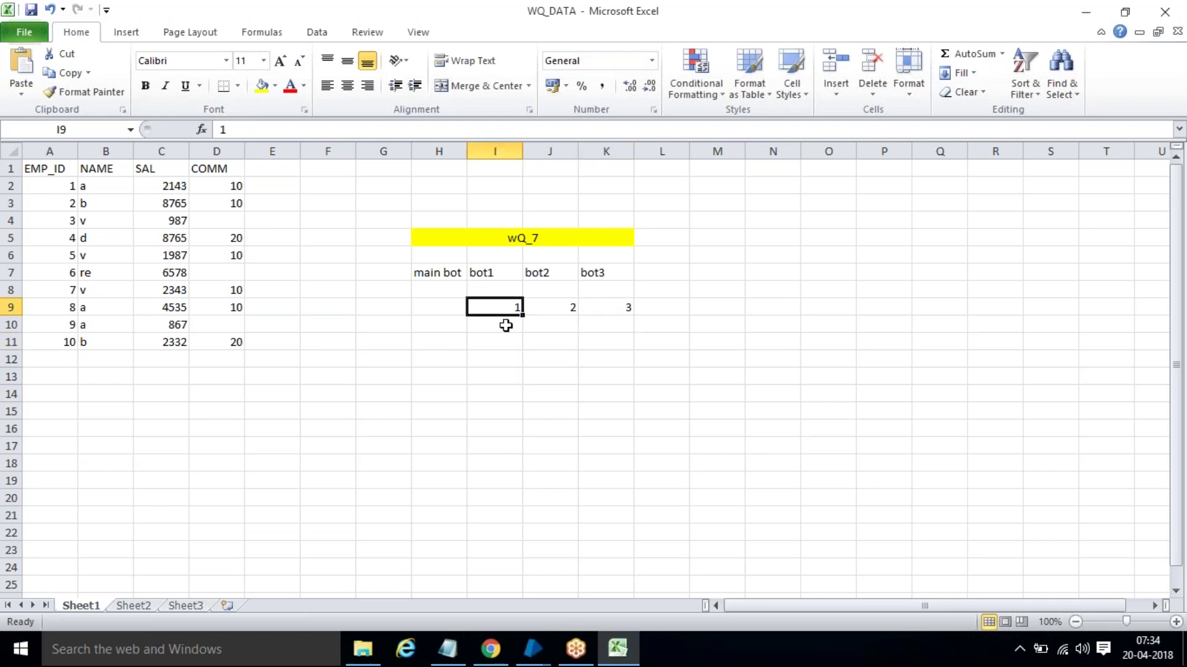
click(555, 304)
drag(554, 304, 608, 308)
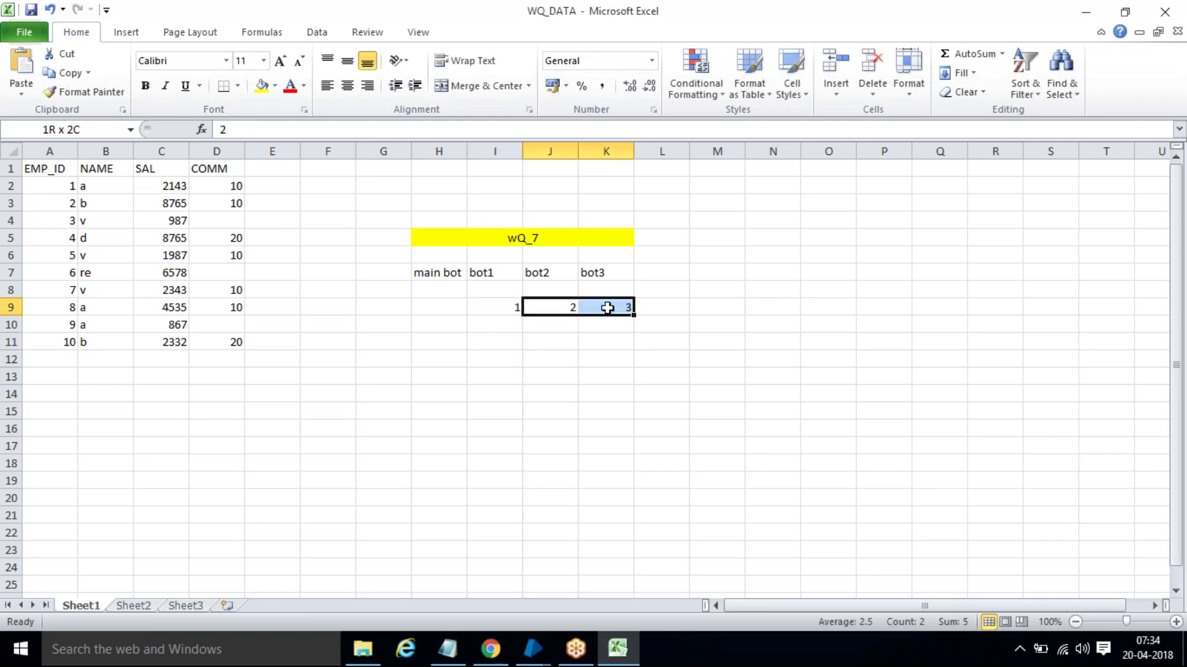
click(515, 328)
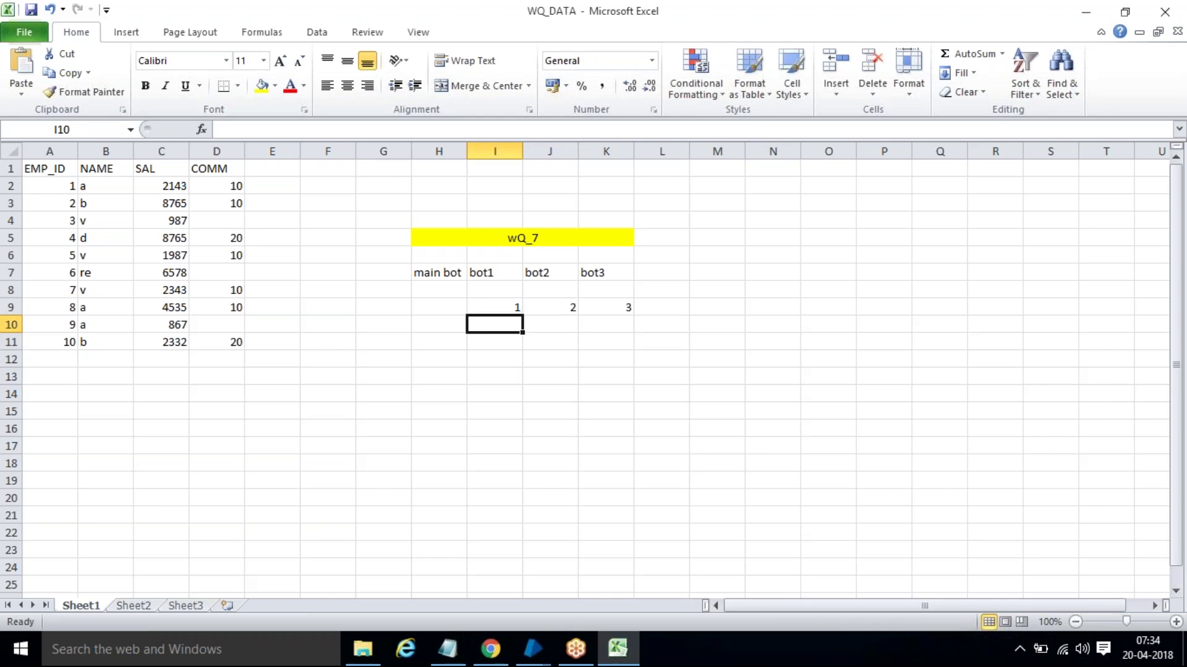
text(4)
click(578, 388)
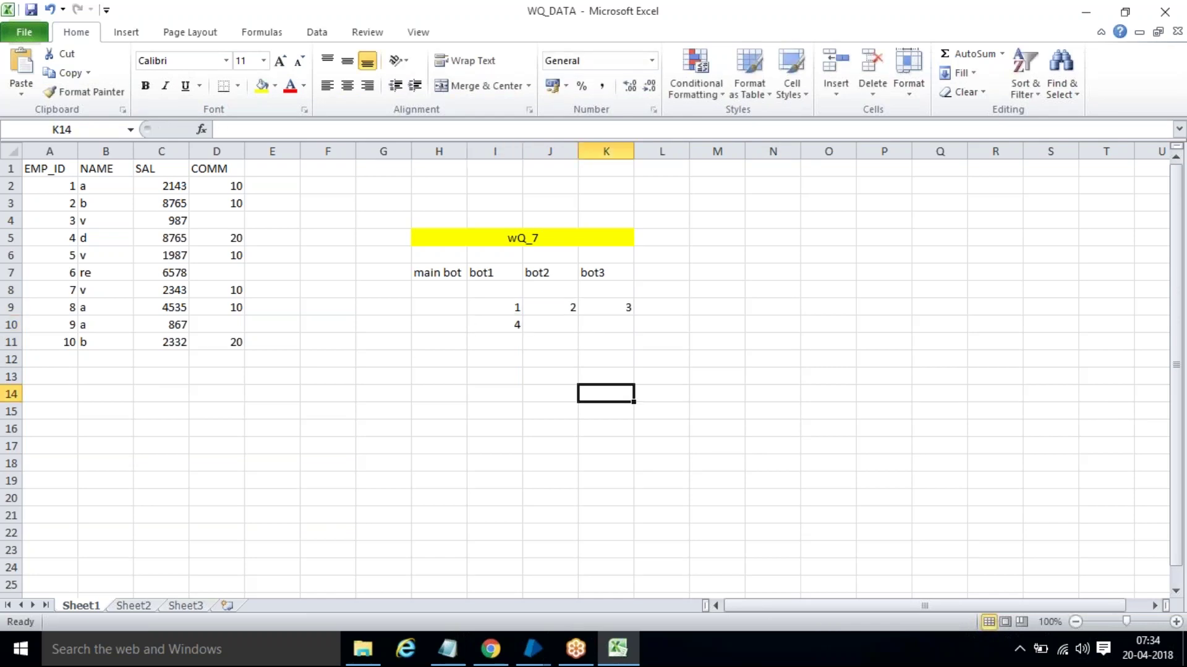
- Enter 5 in K10 under bot3 and 6 in J10 under bot2
click(555, 322)
key(Up)
click(618, 332)
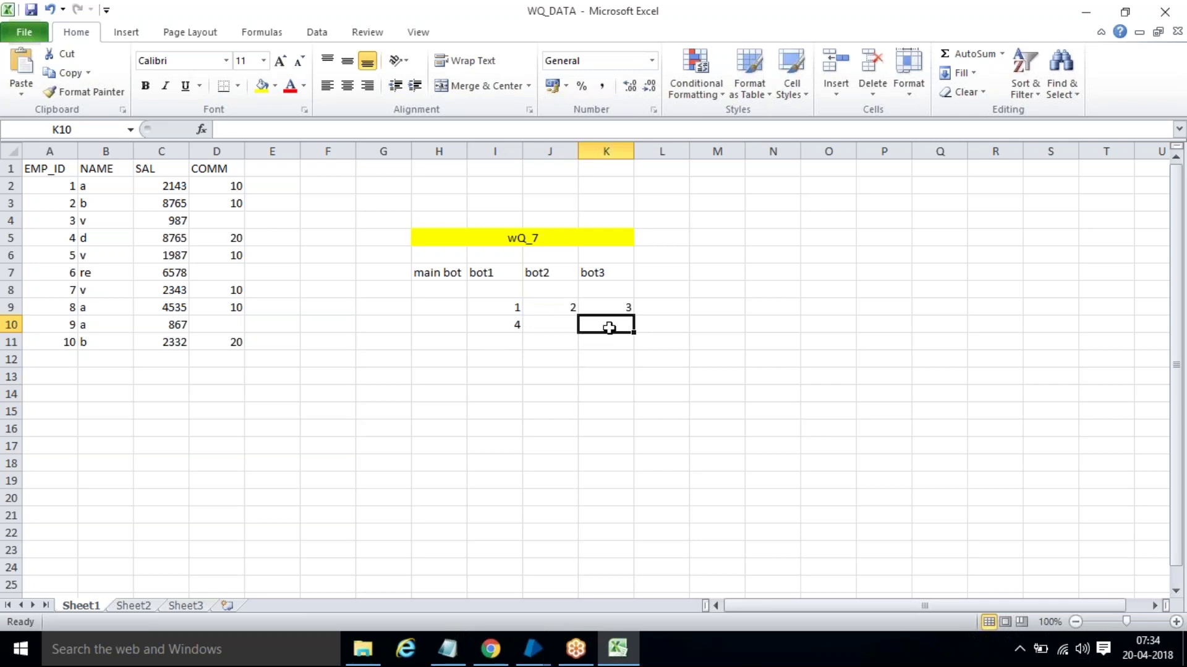
text(5)
click(643, 427)
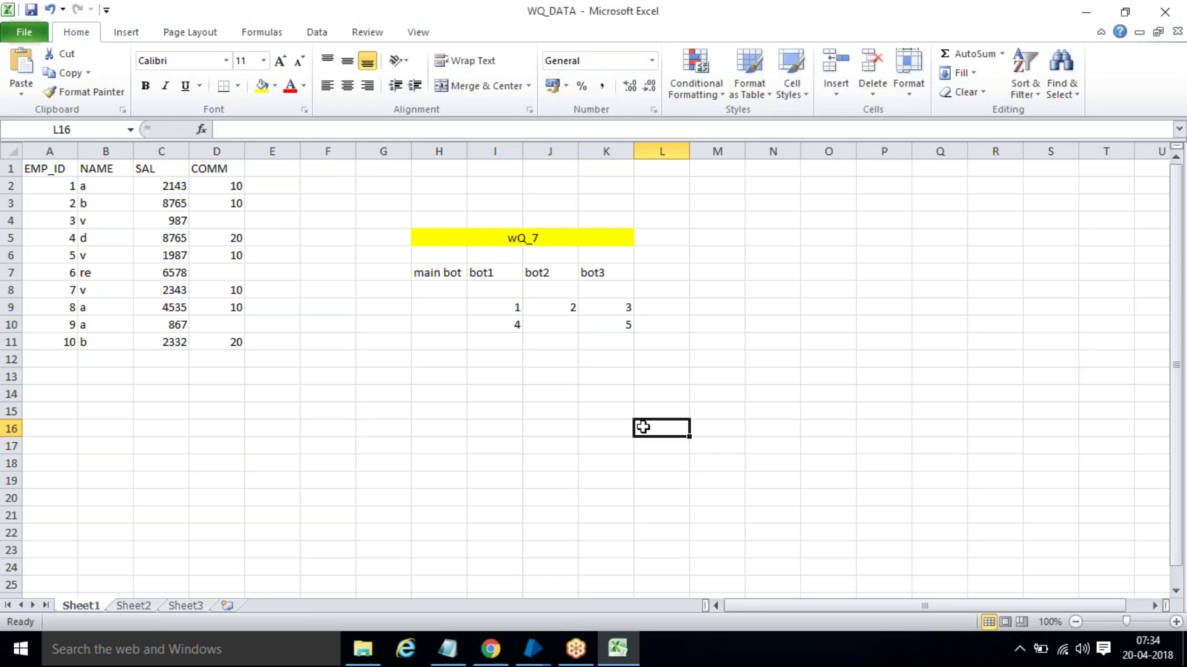
click(563, 323)
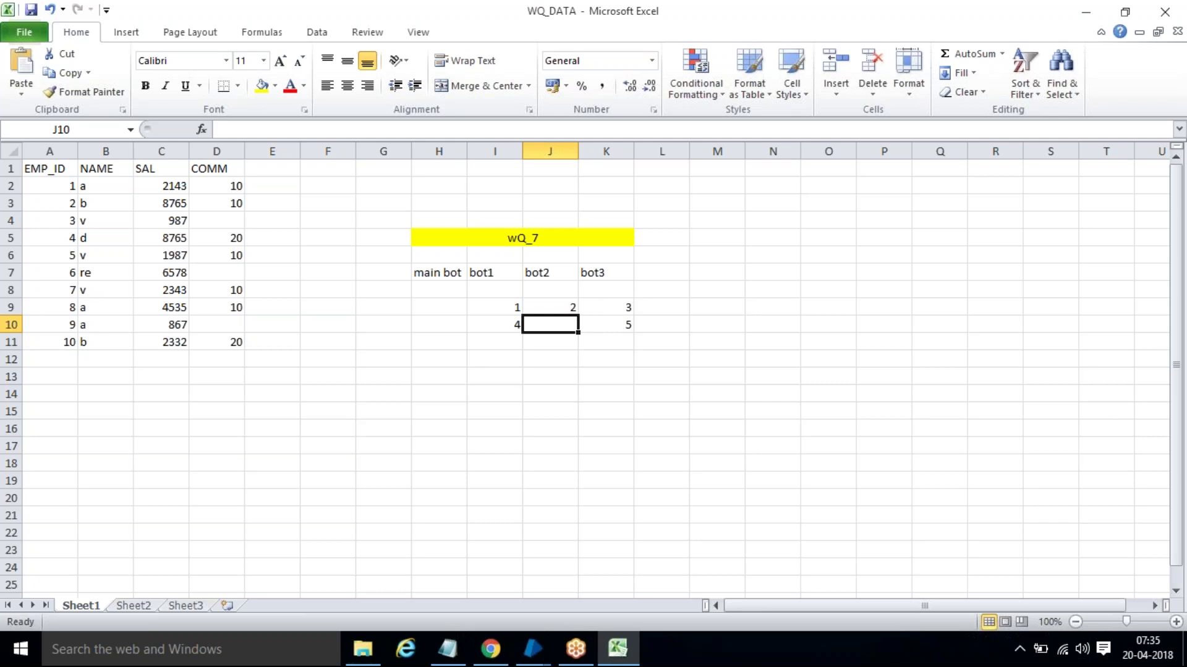
text(6)
click(661, 393)
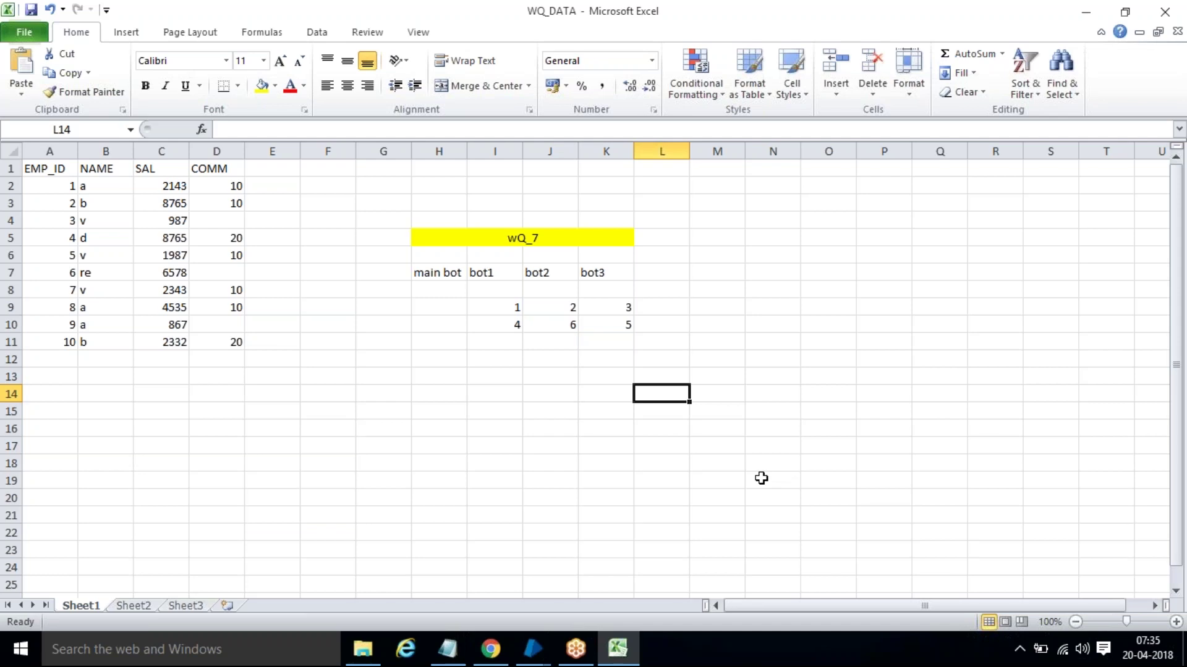
drag(427, 270, 610, 321)
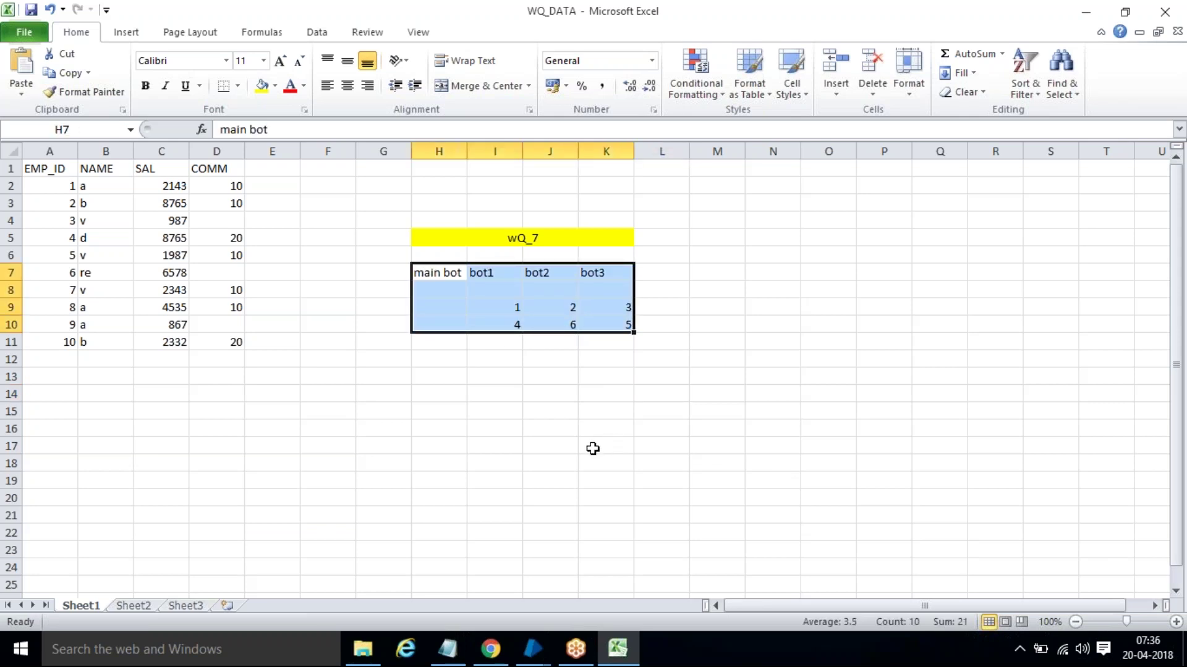
click(592, 447)
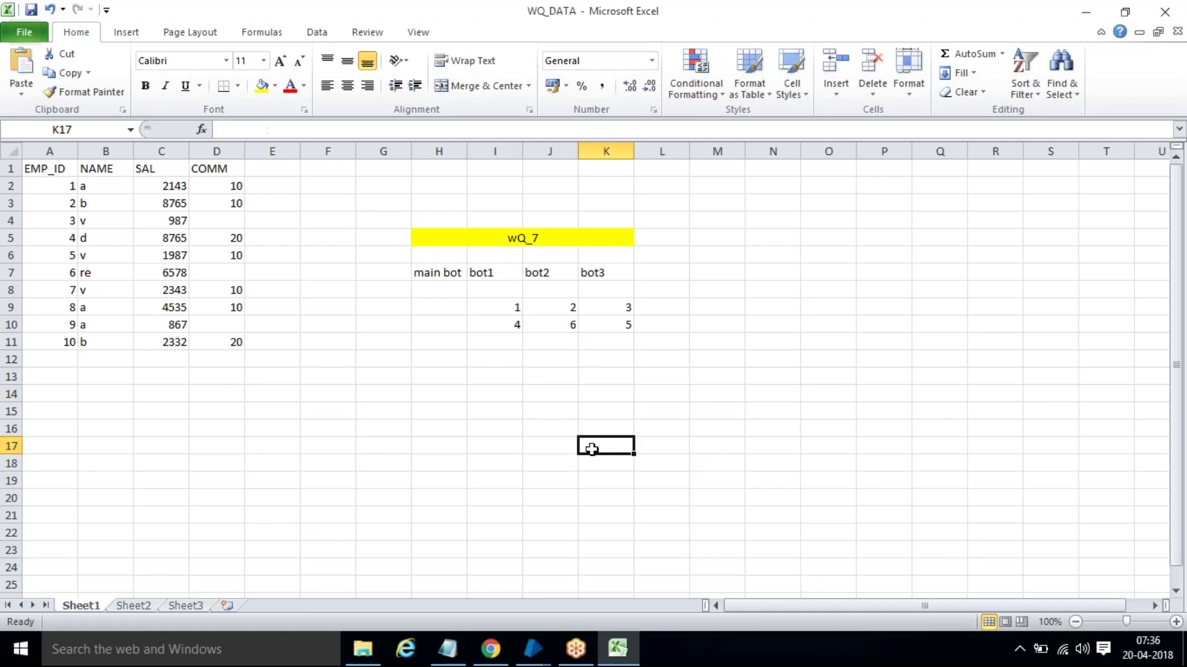
click(460, 383)
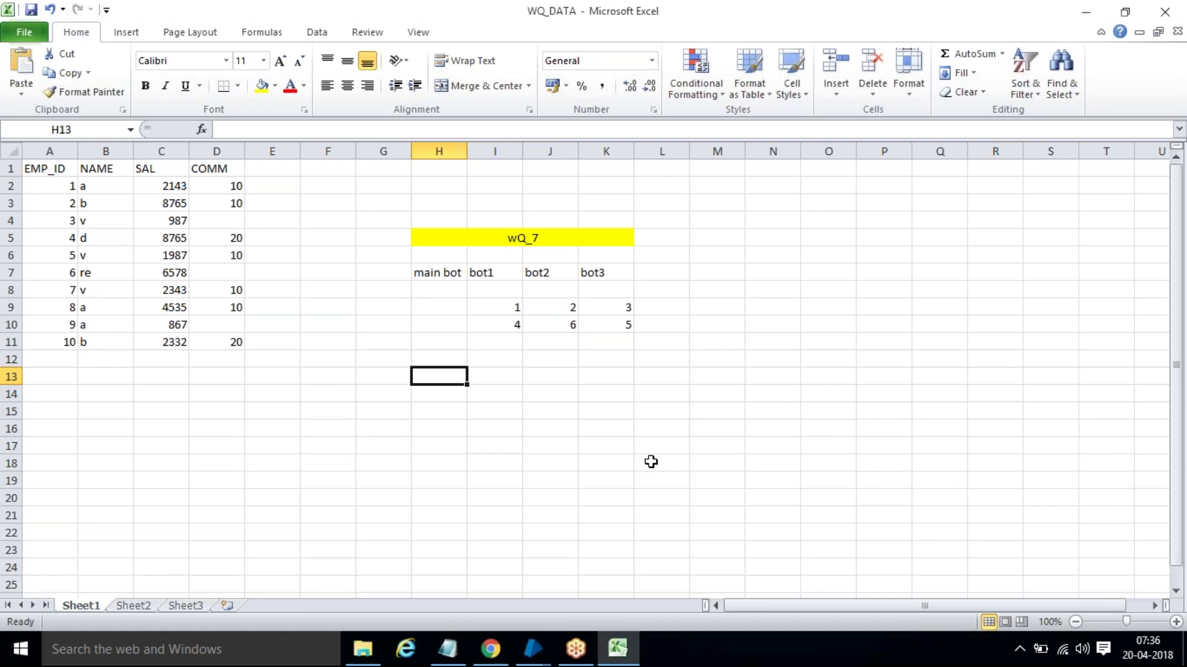
- Examine the NAME column for repeated names, comparing the a entries in B2, B9 and B10 and the v entries in B4 and B6
click(254, 545)
click(98, 189)
drag(98, 191, 99, 240)
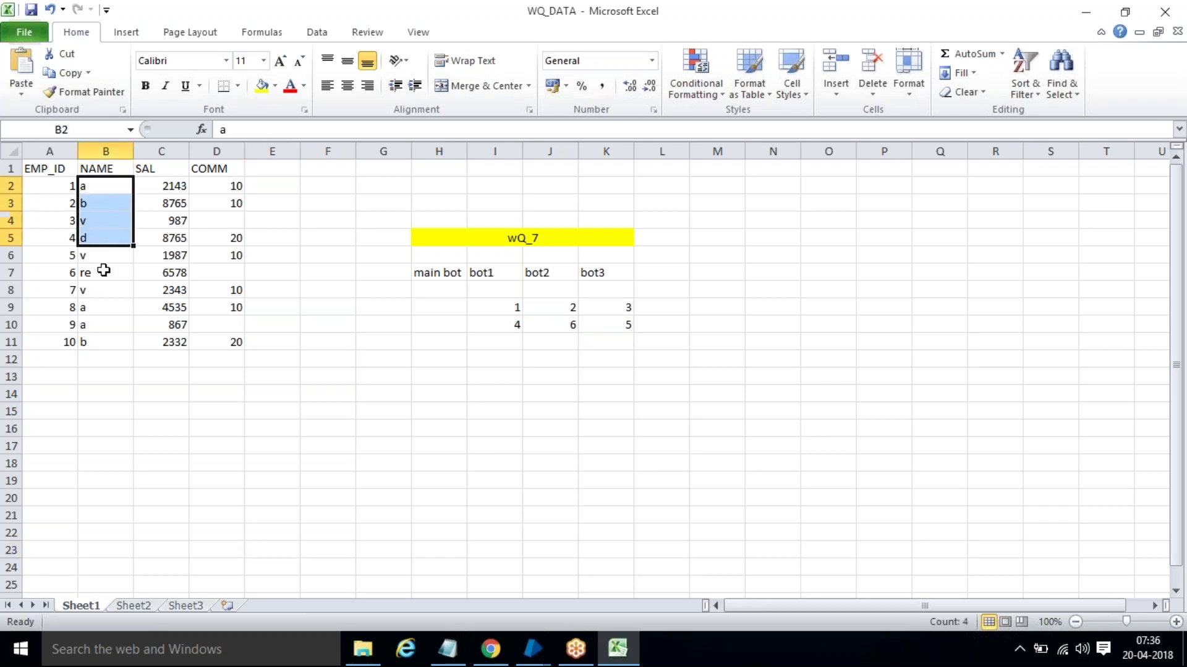
click(106, 276)
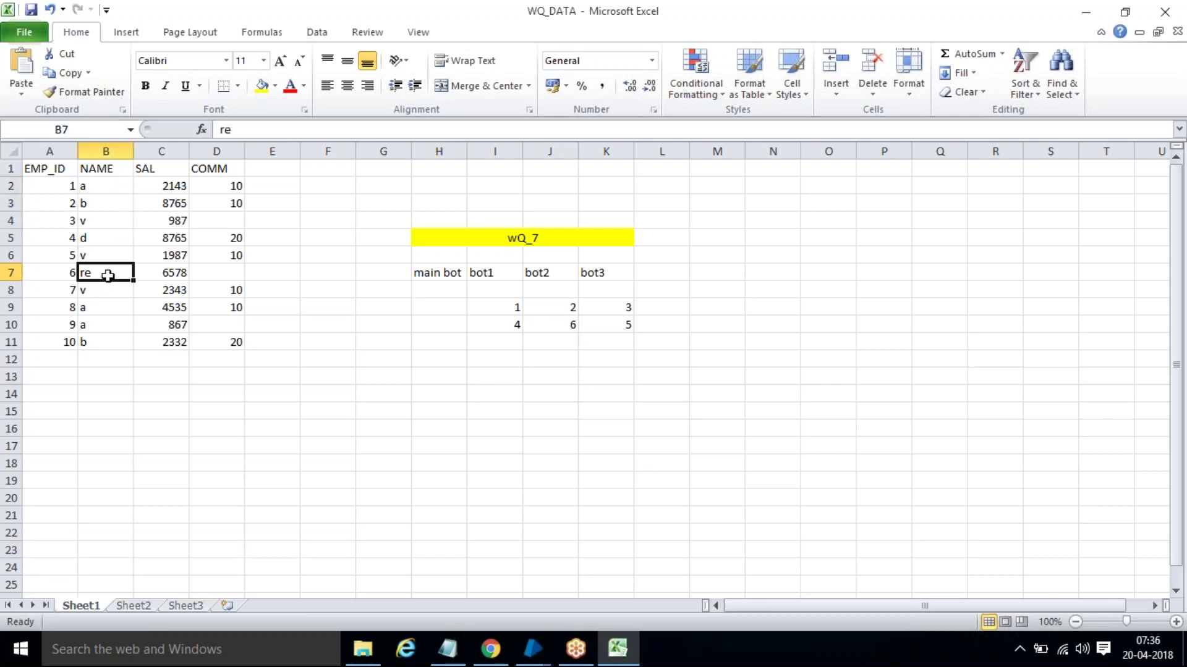
click(111, 187)
shift+click(106, 307)
click(112, 324)
click(121, 186)
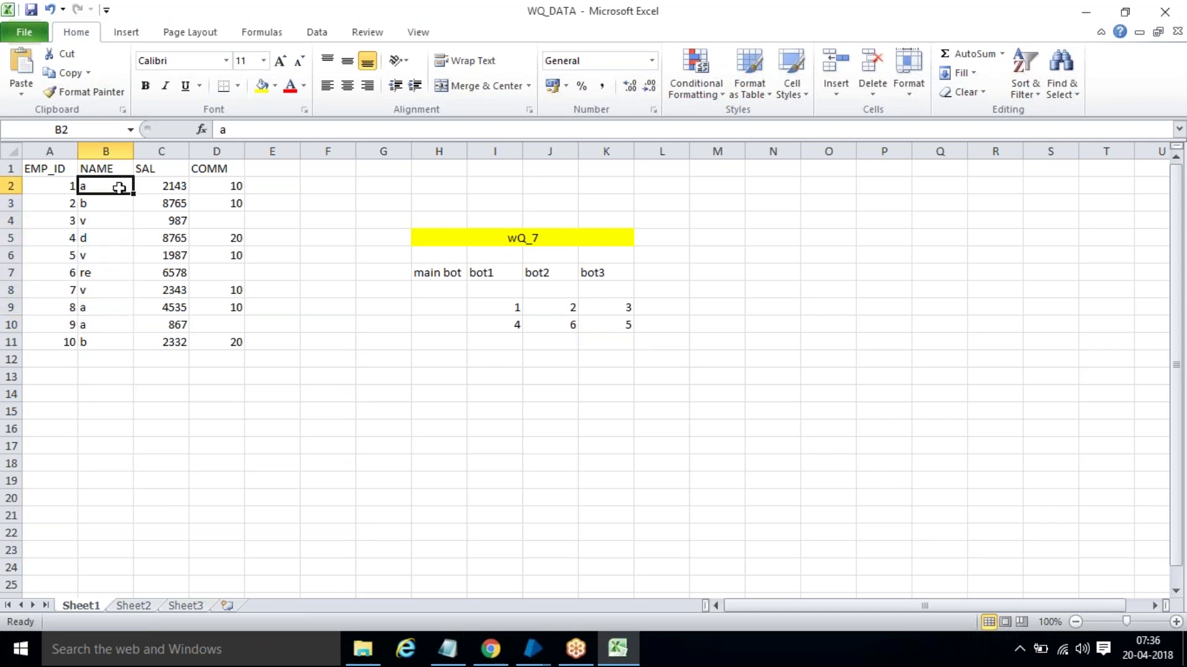
ctrl+click(106, 307)
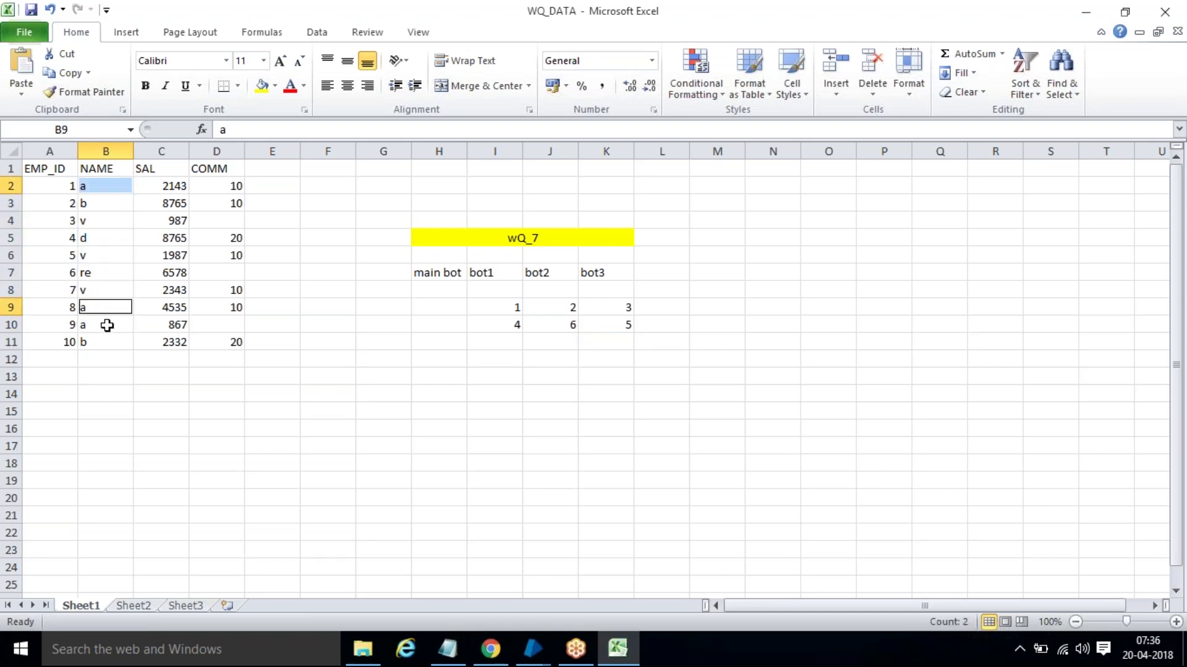
ctrl+click(107, 327)
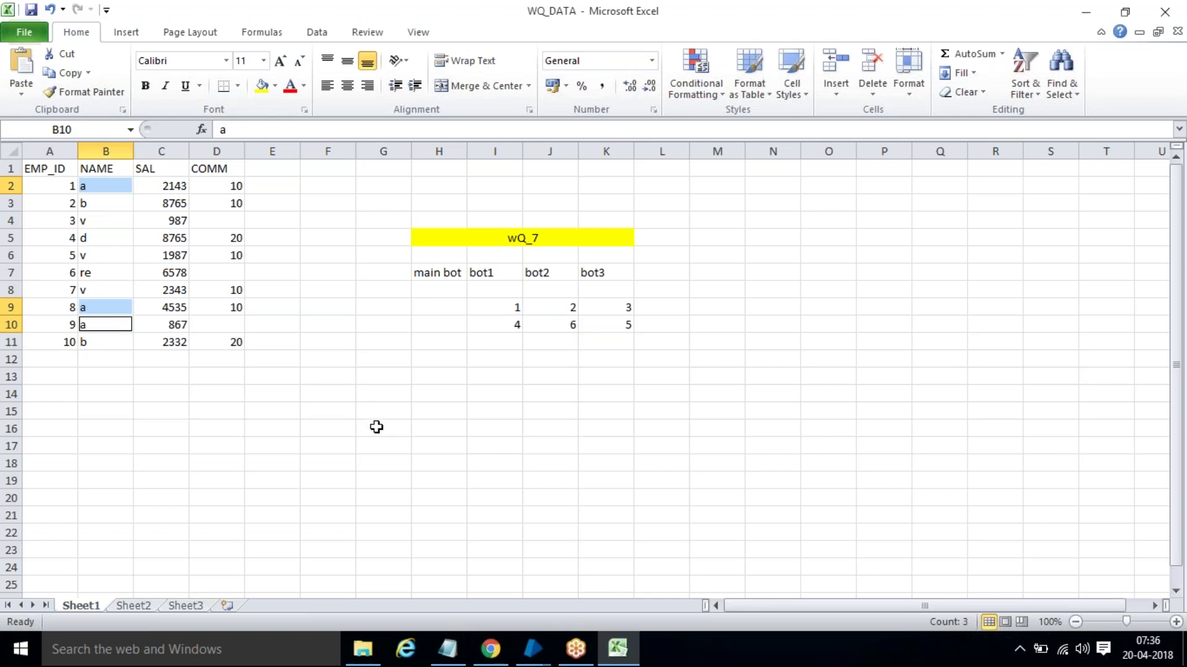
click(124, 208)
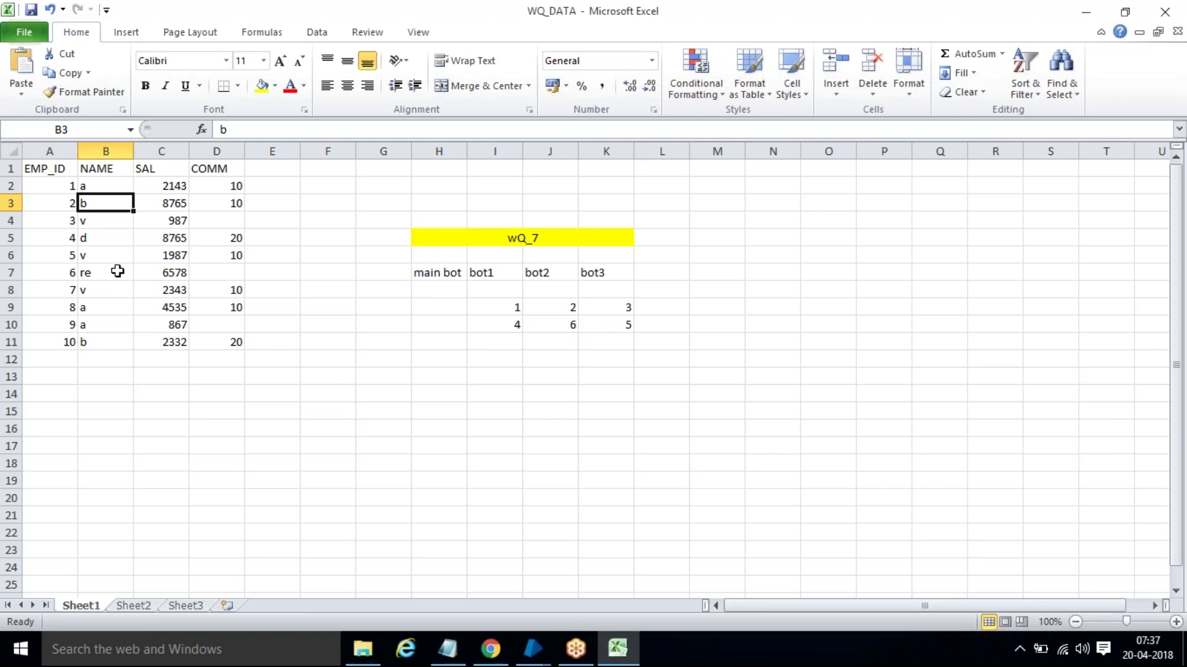
click(109, 227)
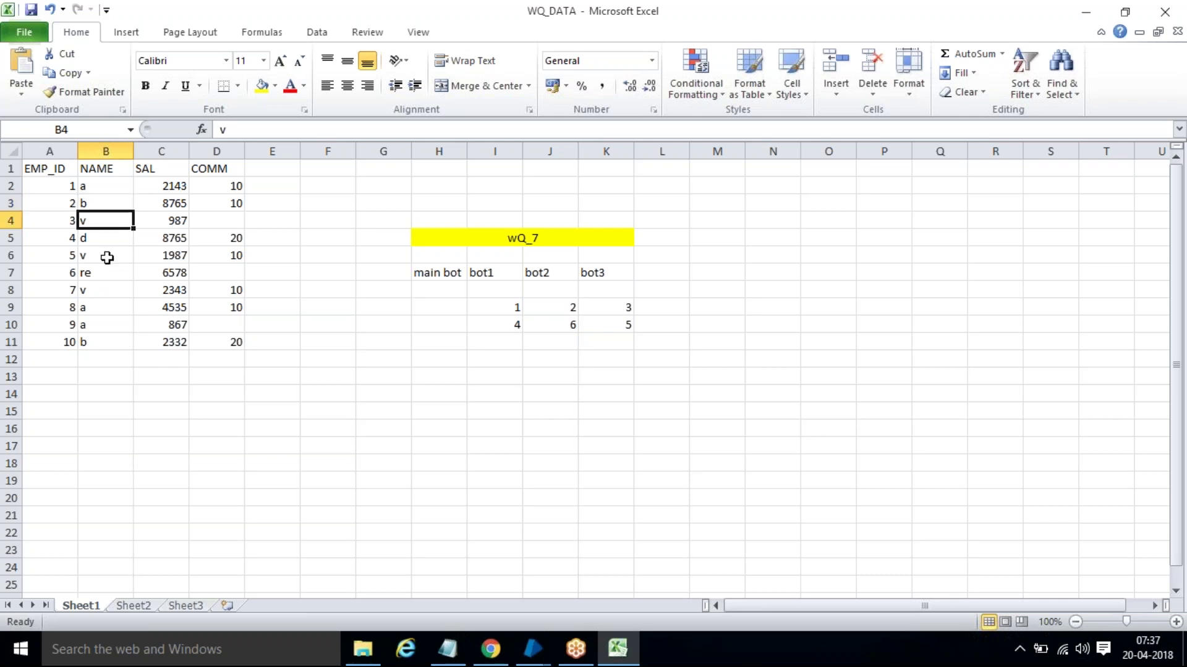
click(107, 257)
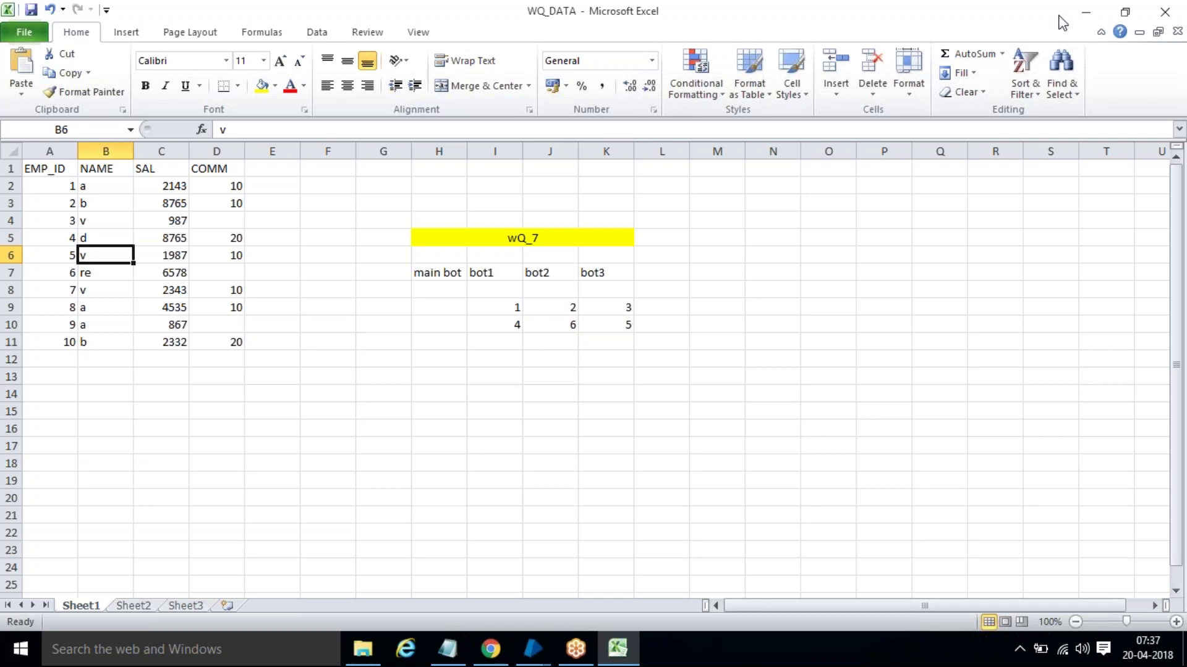
- Close the WQ_DATA workbook and switch to the WQ_7 process in Blue Prism Process Studio
click(1164, 11)
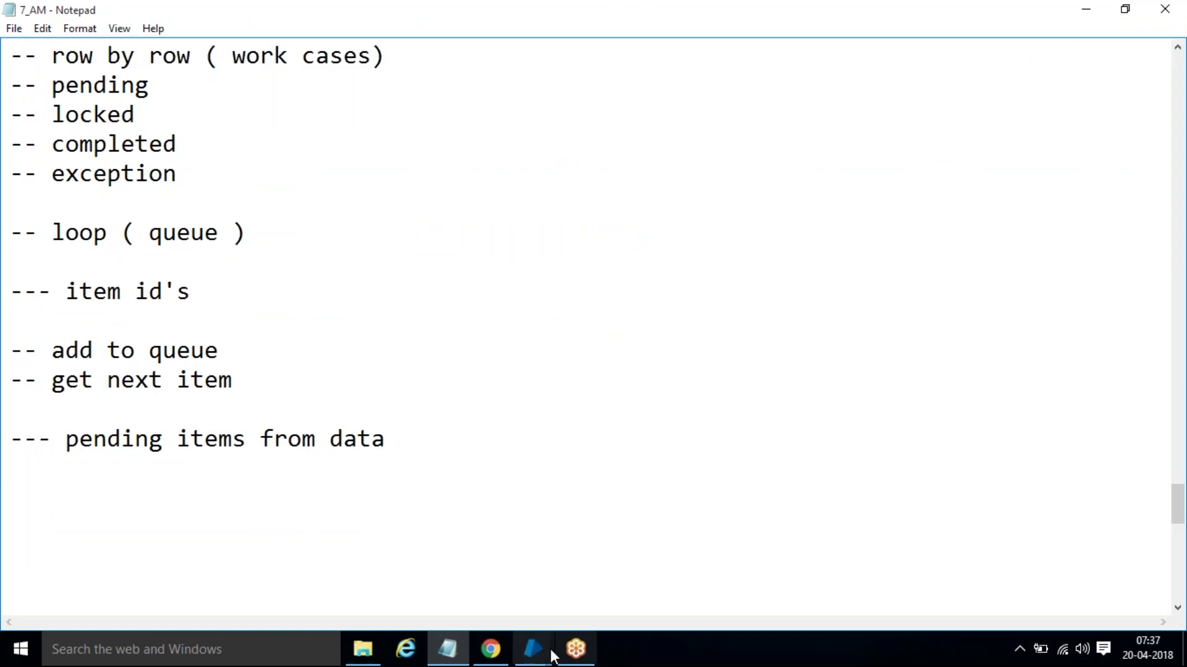
mouse_move(547, 650)
click(625, 557)
- View the current values of the exception_data collection and close its properties
scroll(546, 388, down, 3)
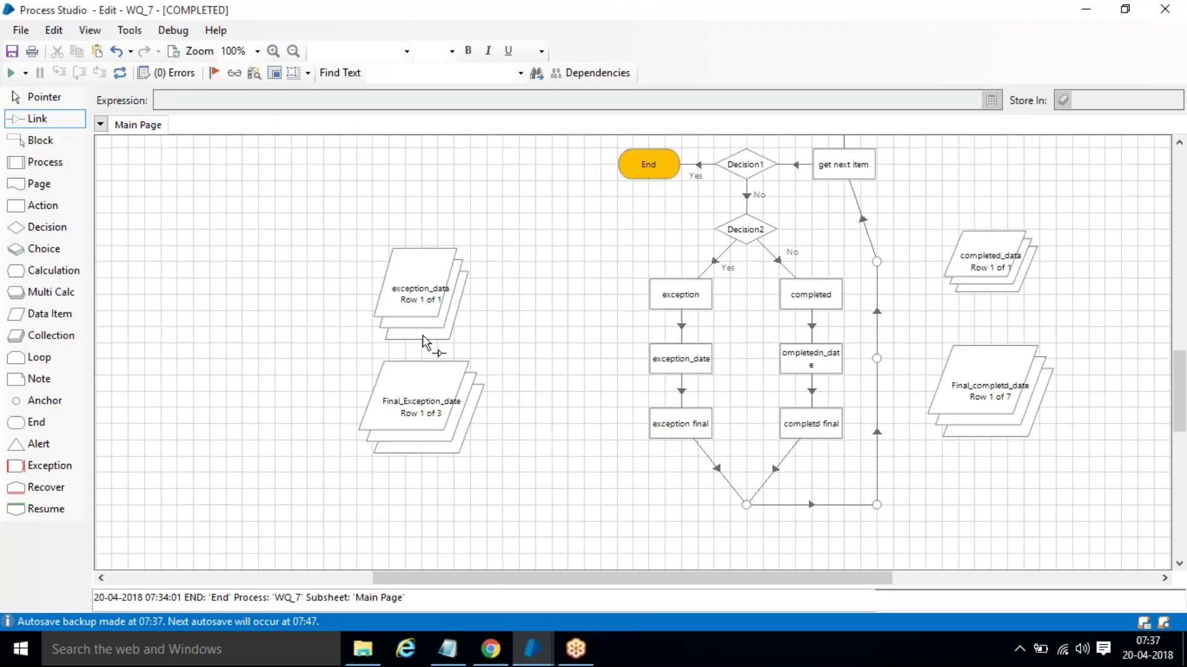
double_click(427, 312)
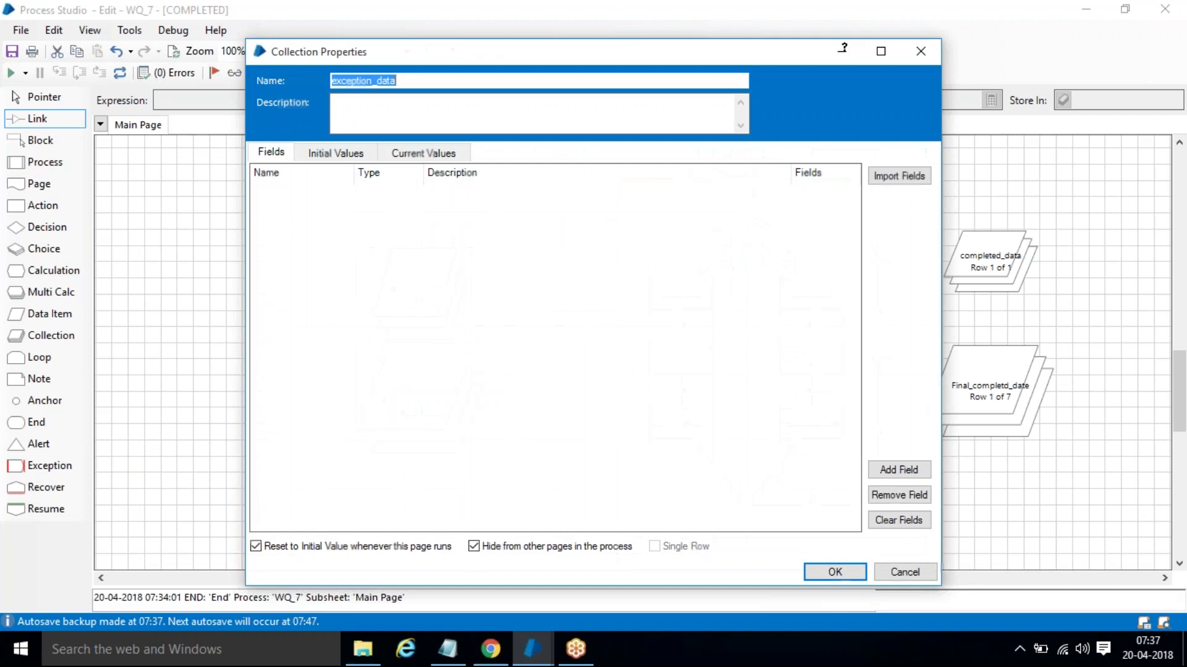
click(422, 152)
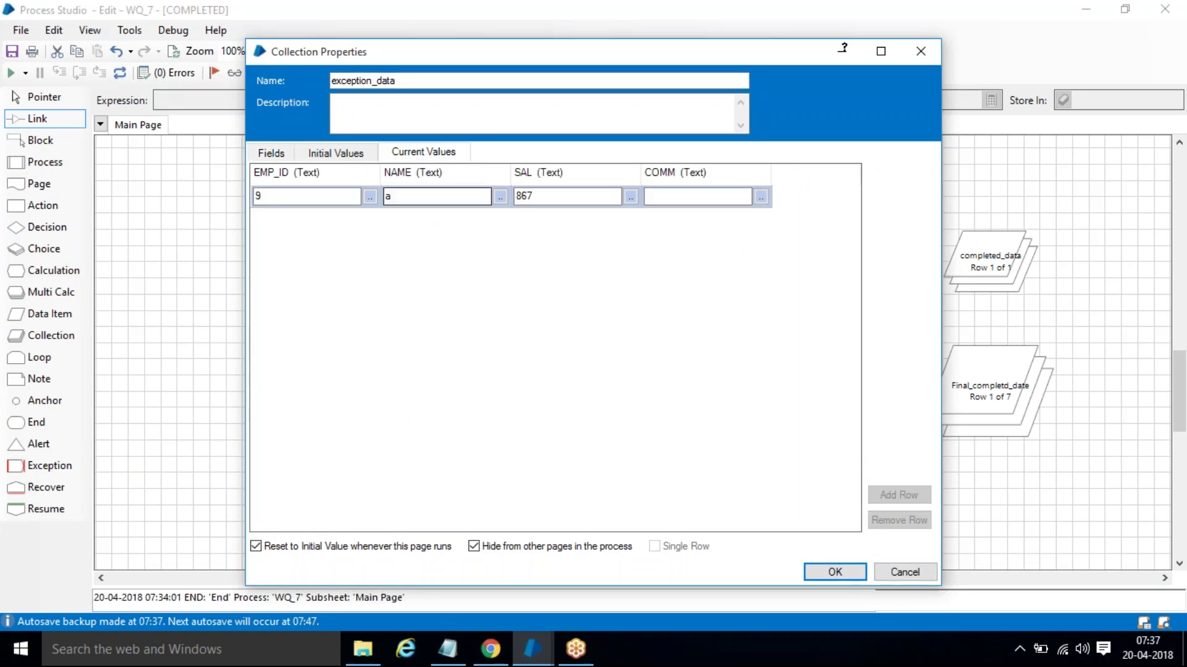
click(841, 573)
- Check the current values held in the Final_Exception_date collection and close its properties
right_click(520, 413)
double_click(431, 419)
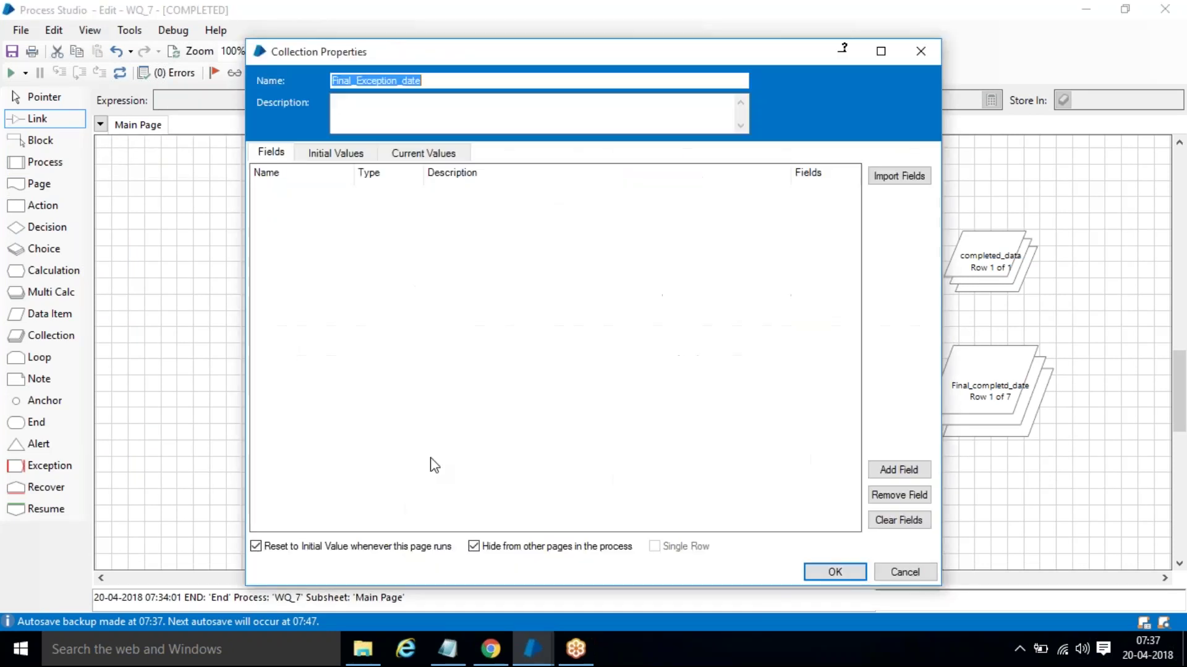
click(426, 155)
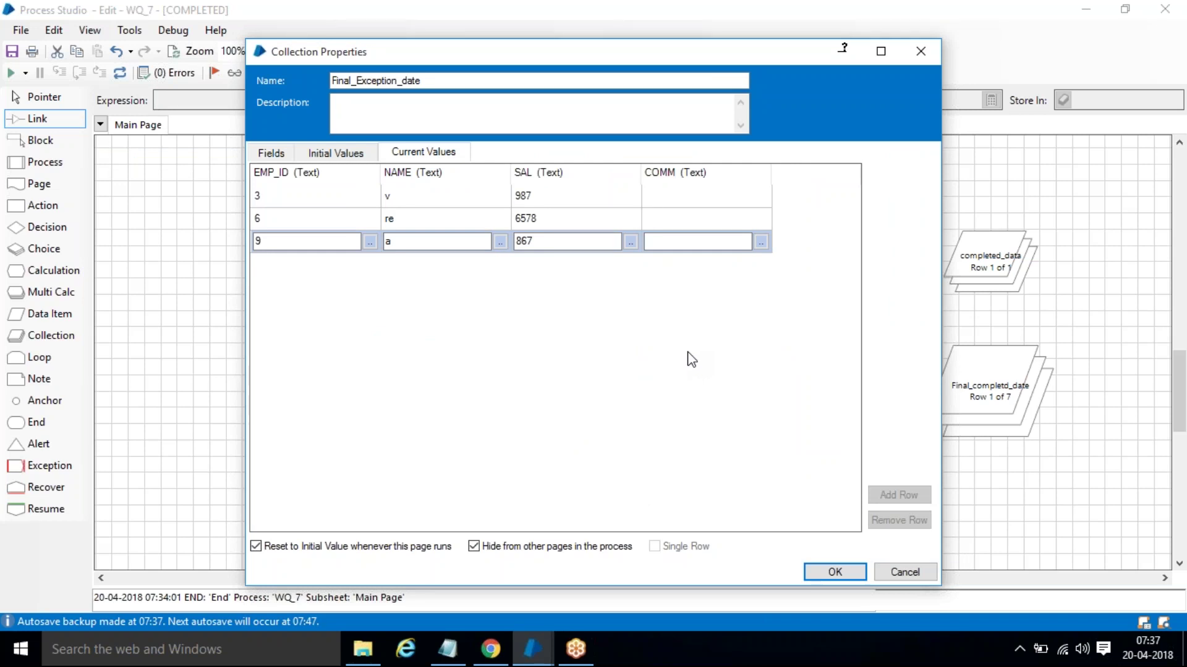
click(927, 50)
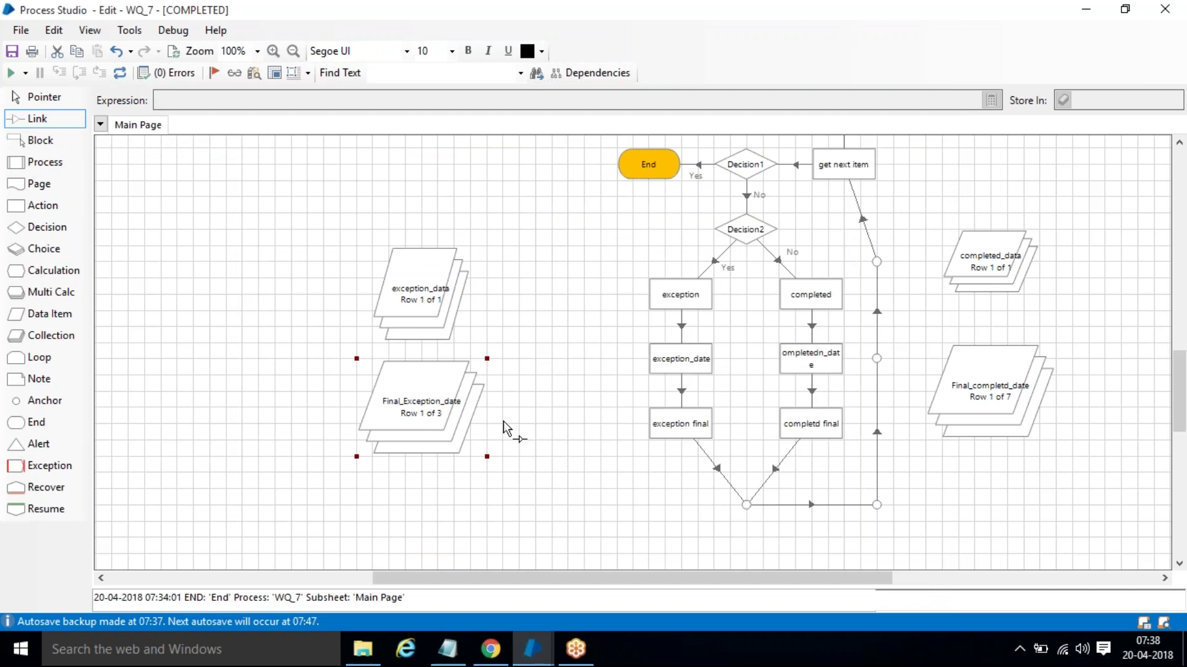
- Review the current values of the Final_completd_date collection and close its properties
scroll(503, 421, down, 1)
click(1013, 370)
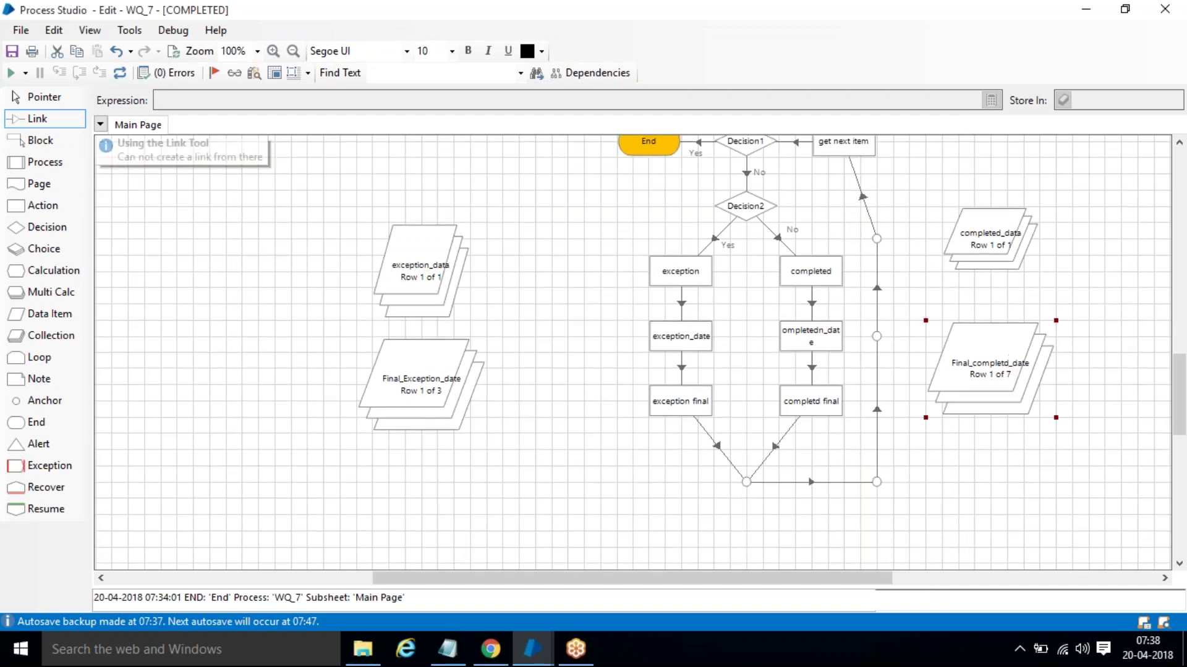
double_click(1014, 371)
click(423, 152)
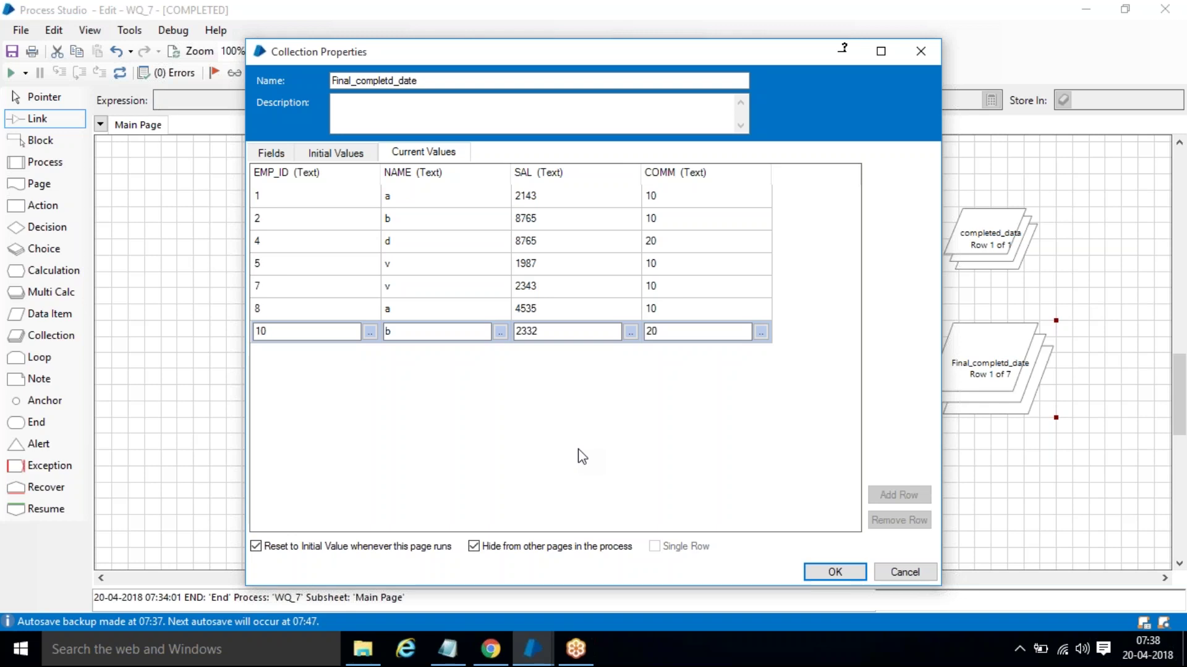
click(839, 575)
scroll(757, 496, up, 2)
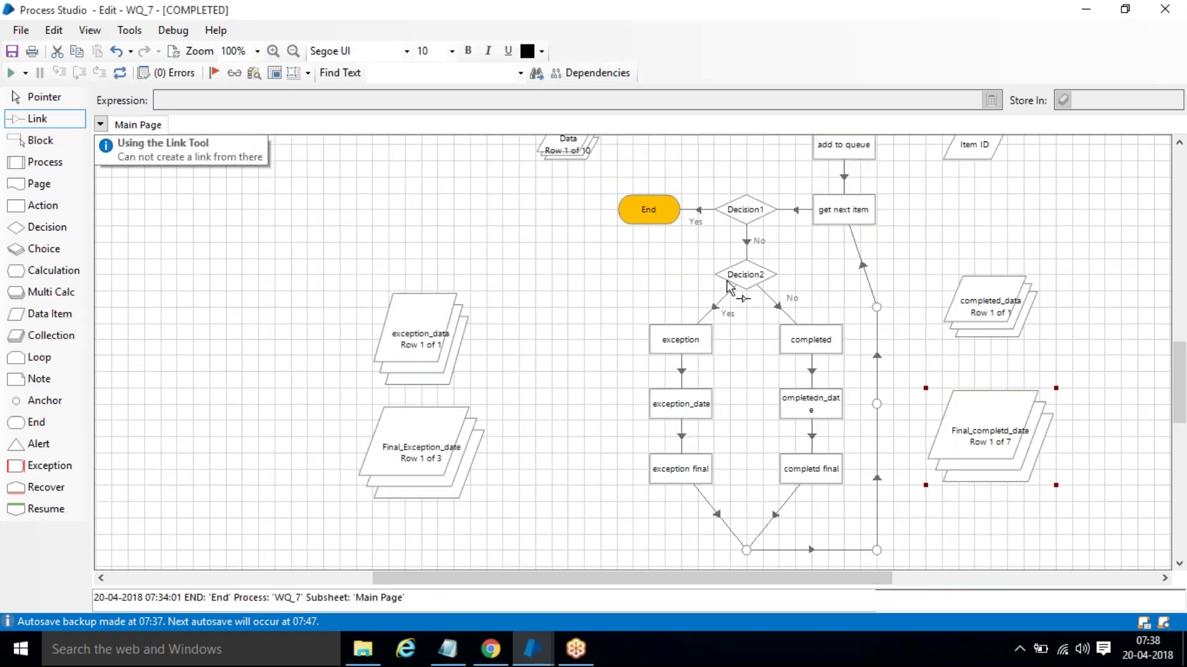
scroll(573, 357, down, 1)
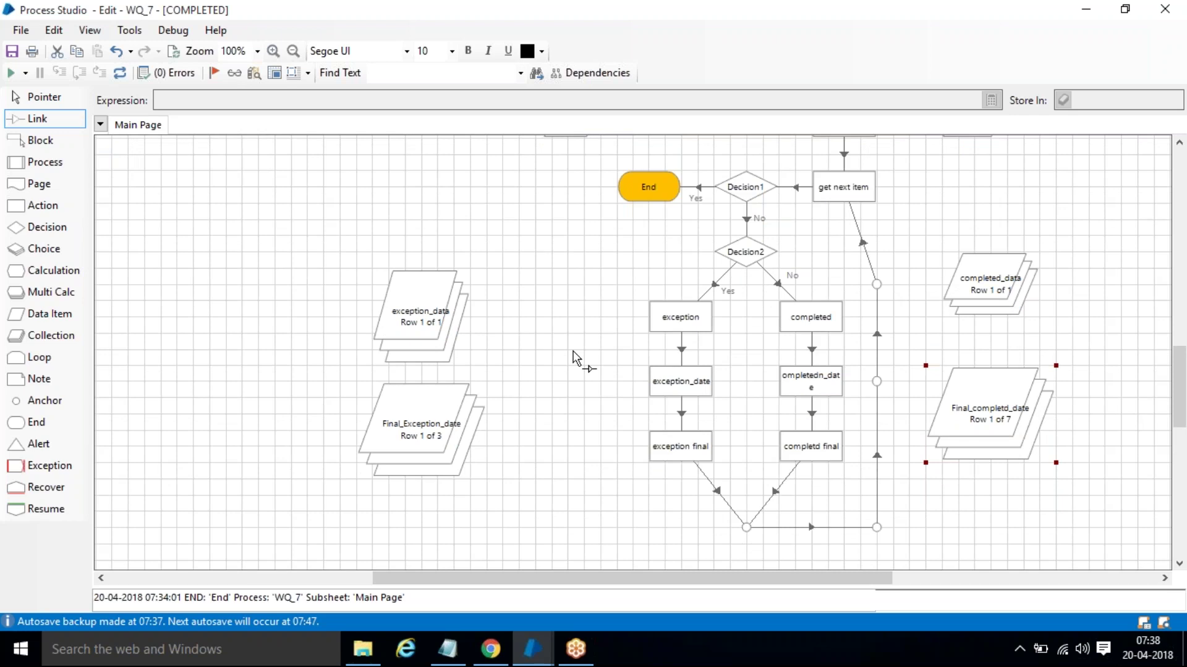
scroll(573, 350, down, 2)
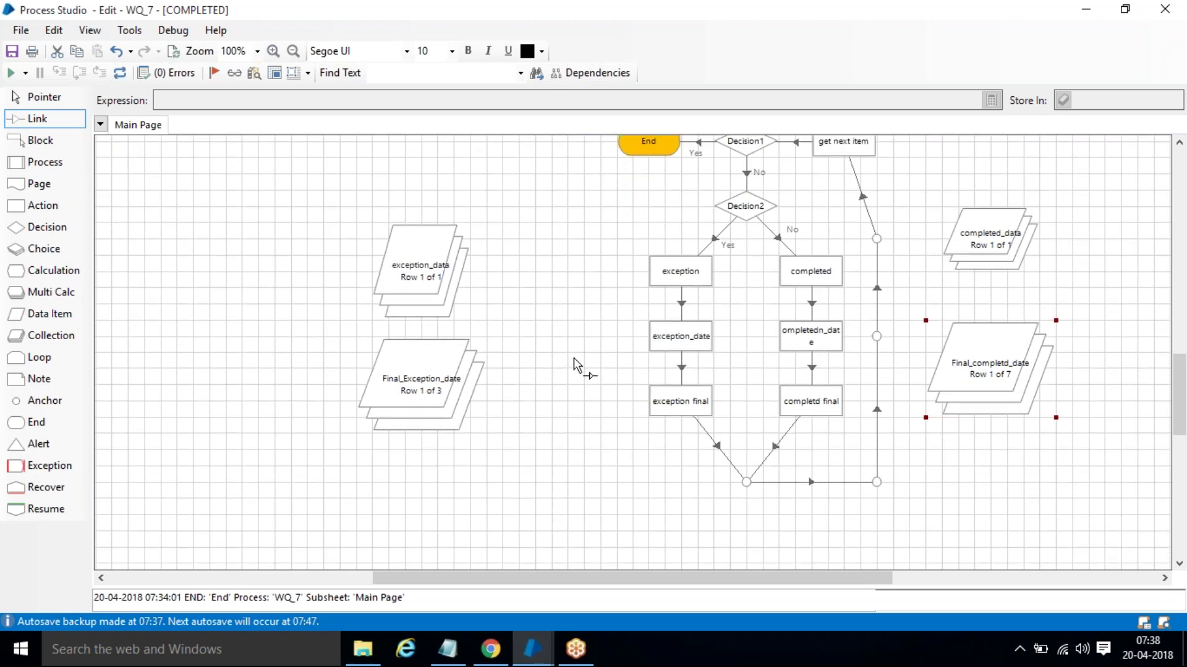
scroll(751, 399, up, 3)
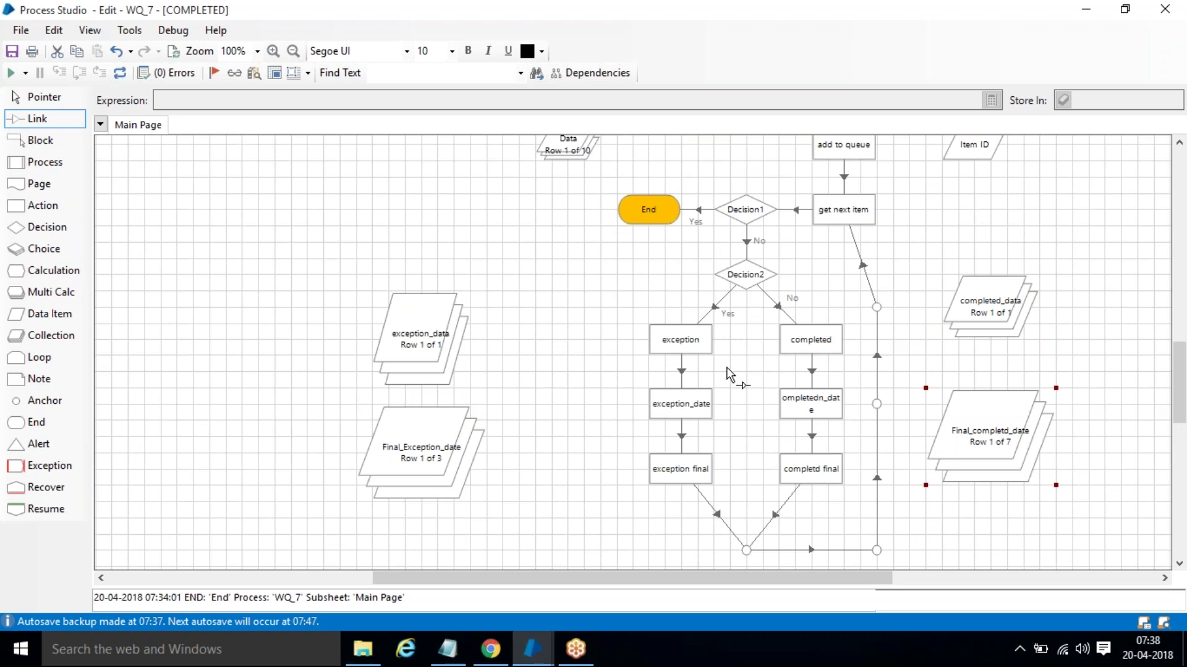
scroll(727, 368, up, 8)
scroll(734, 375, down, 8)
- Save the WQ_7 process with the change summary "save"
key(ctrl+s)
text(save)
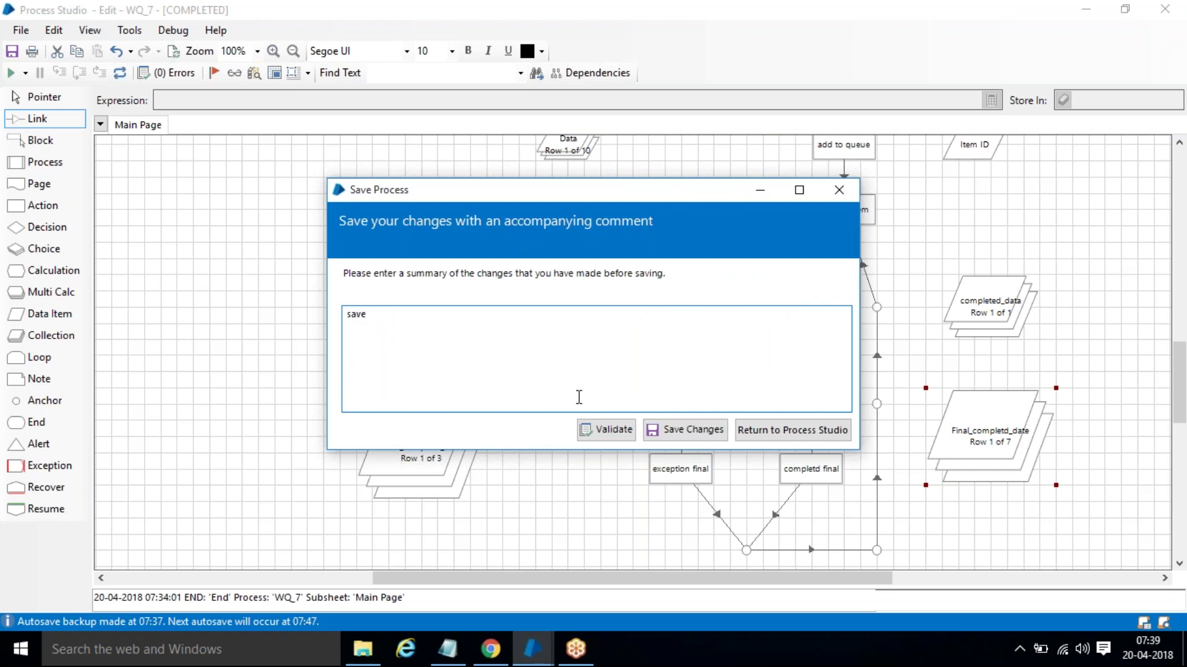
click(684, 430)
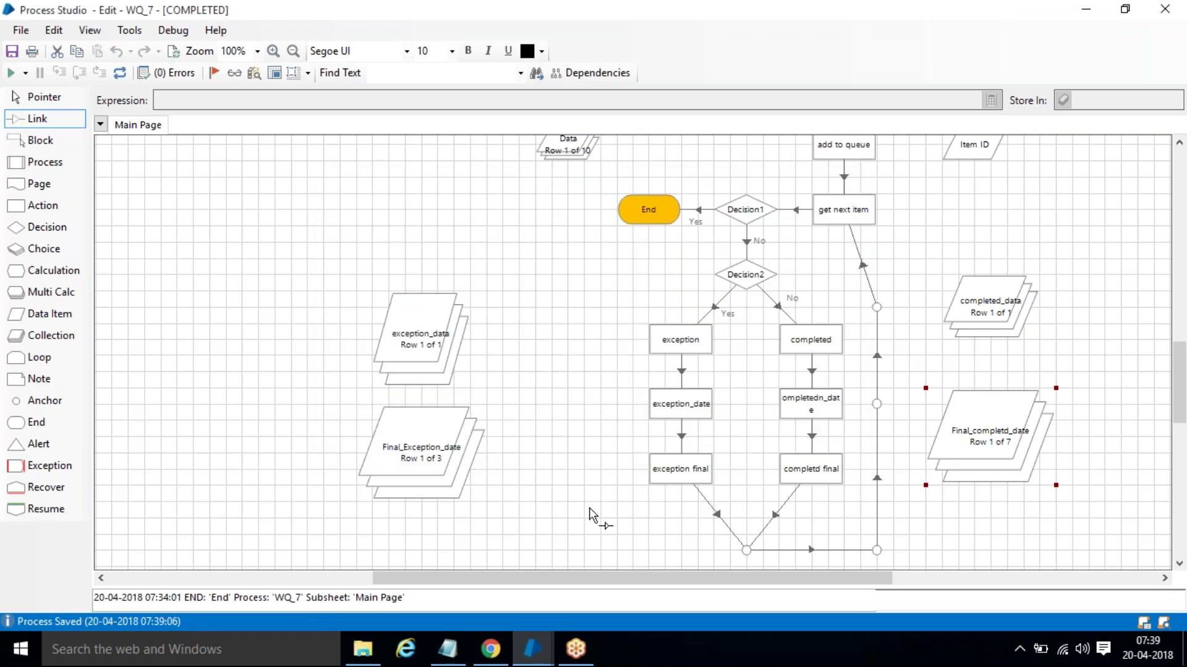